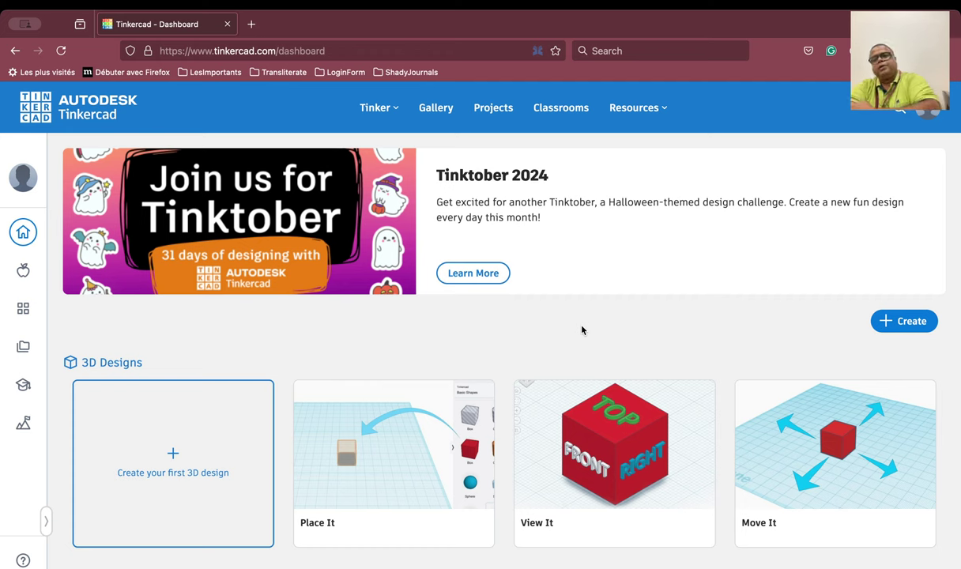
- Choose Circuits from the dashboard's Create menu to begin a new circuit design
click(899, 325)
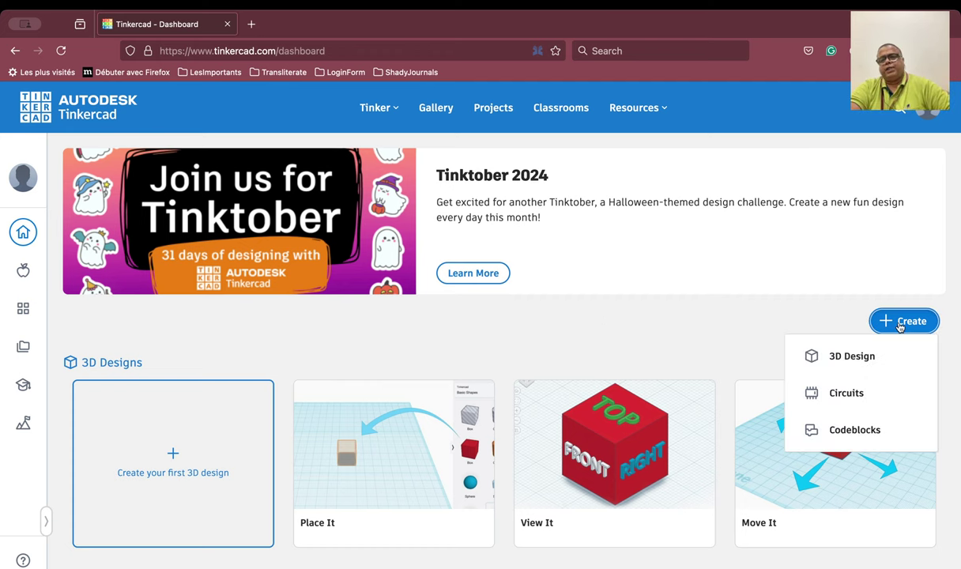
click(854, 402)
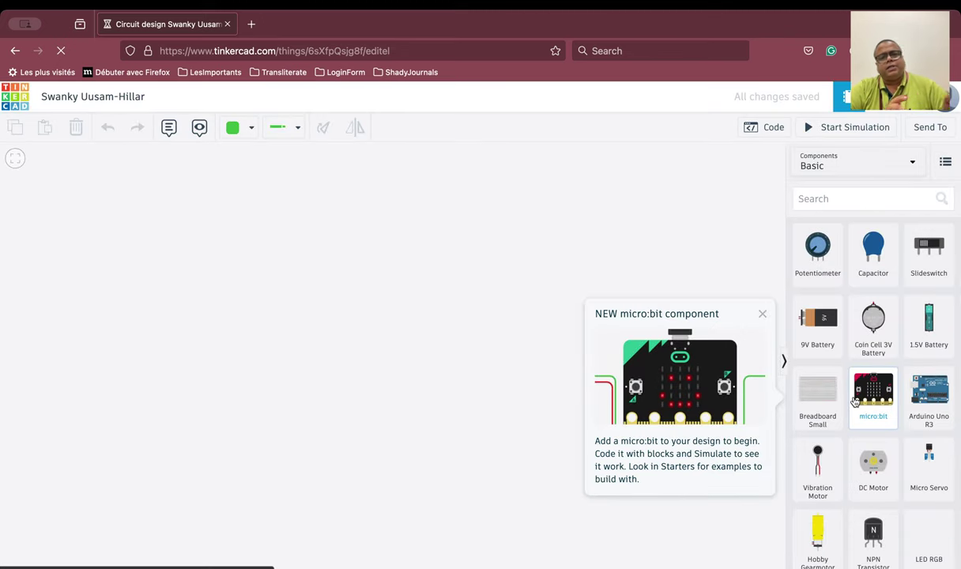
- Close the 'NEW micro:bit component' announcement popup
click(762, 314)
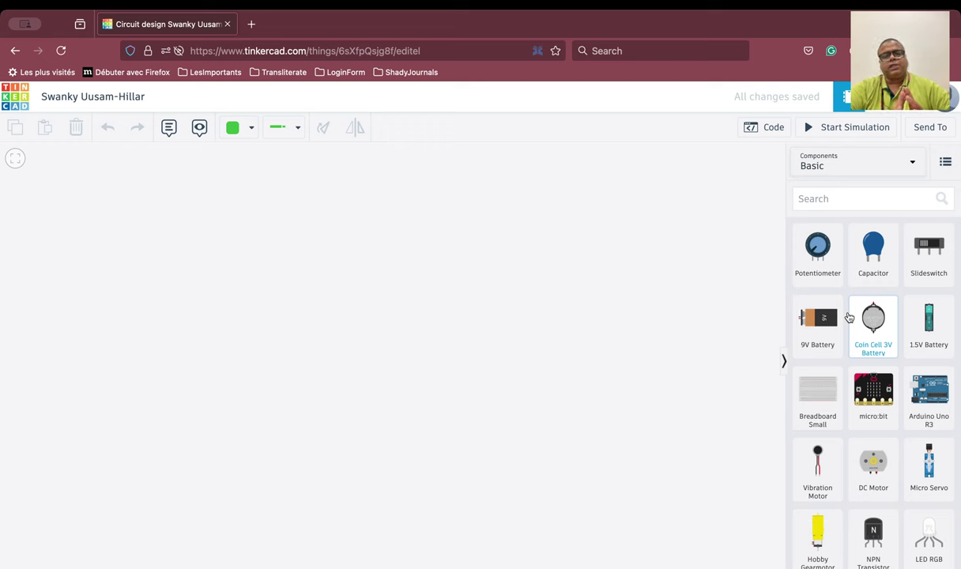
- Search components for 'led' and place a red LED on the canvas
click(857, 199)
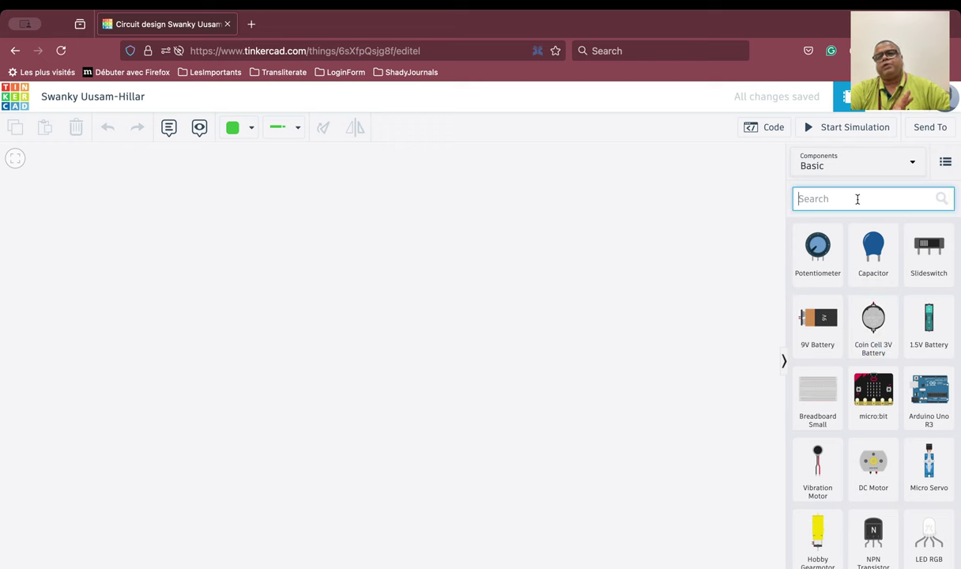
text(led)
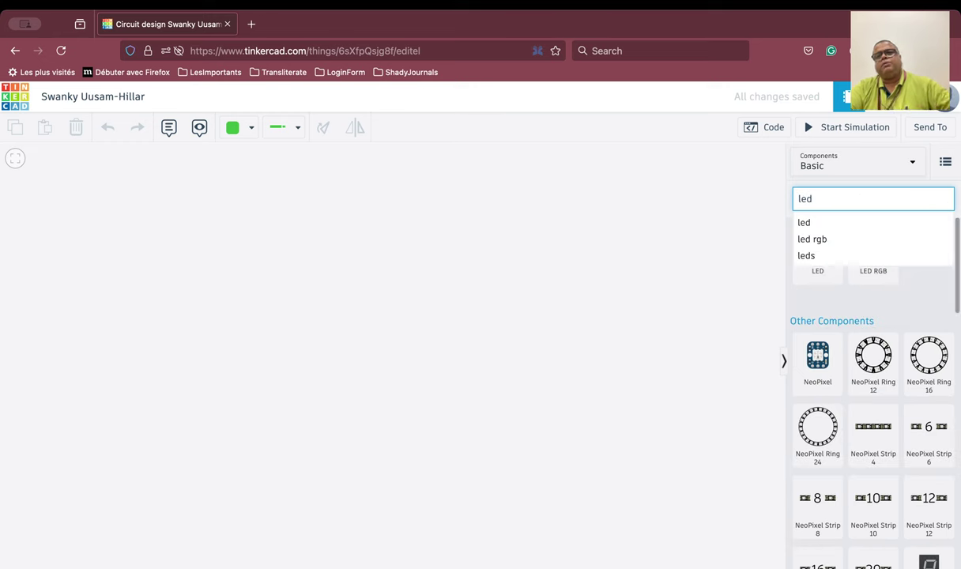
click(802, 296)
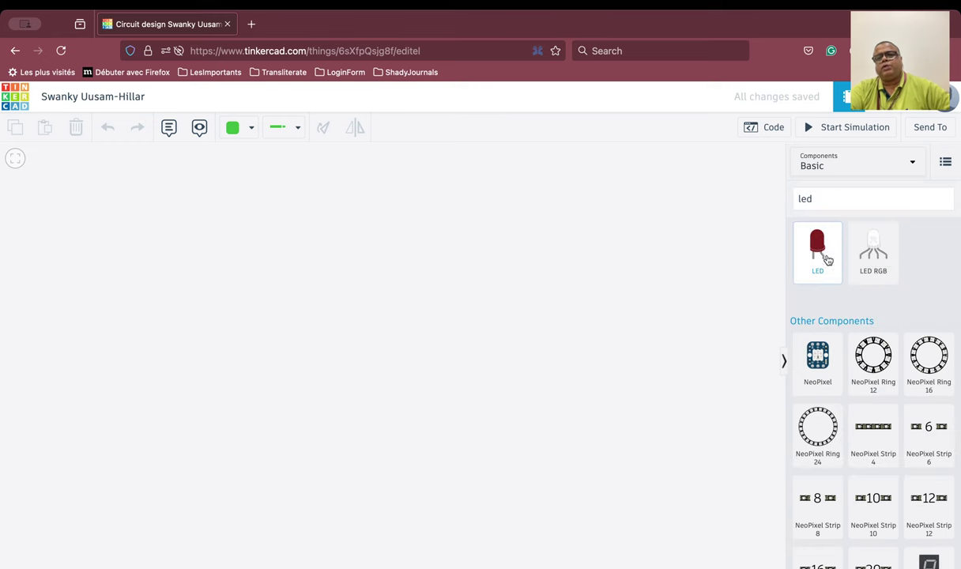
drag(823, 253, 341, 267)
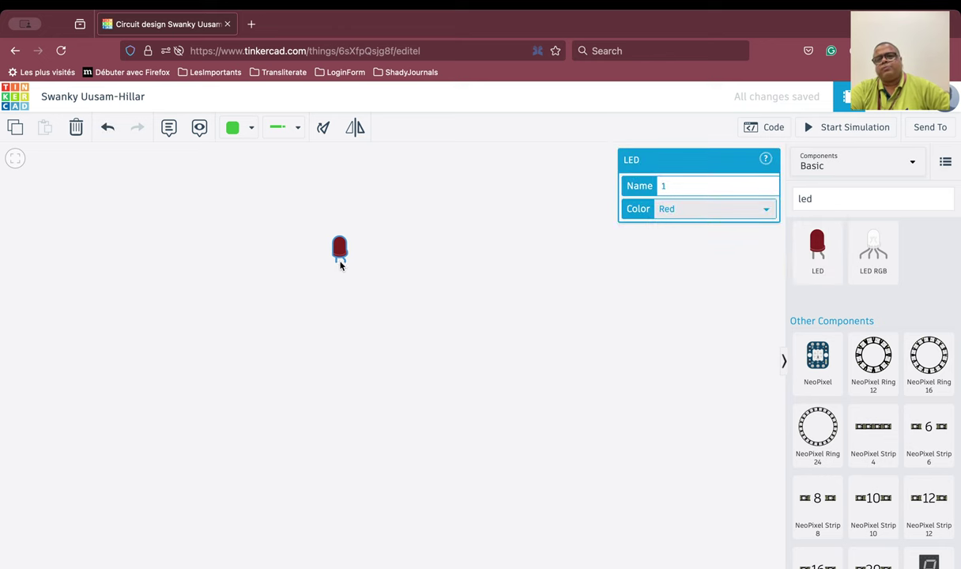
- Search 'resis', reload the page, and place a resistor to the right of the LED
click(866, 199)
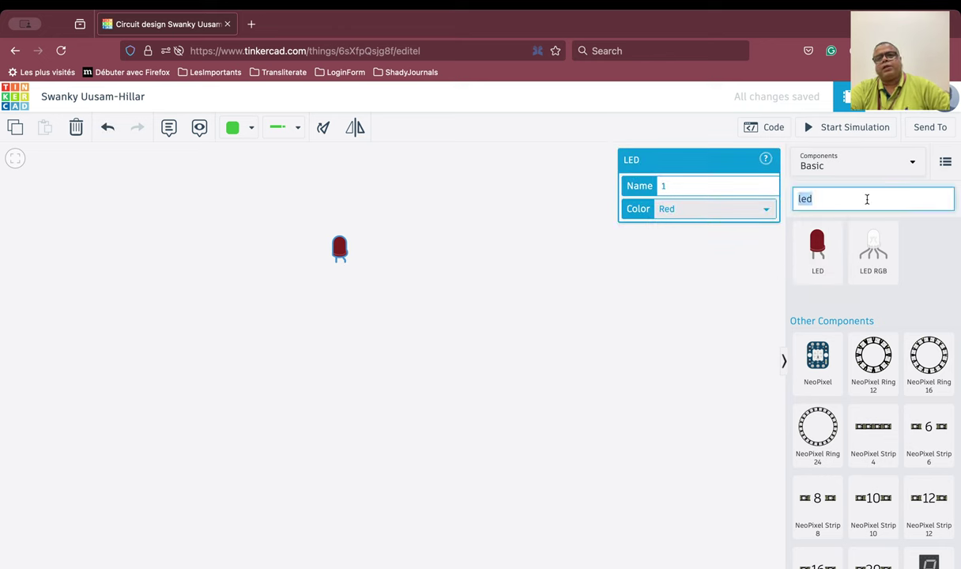
text(resis)
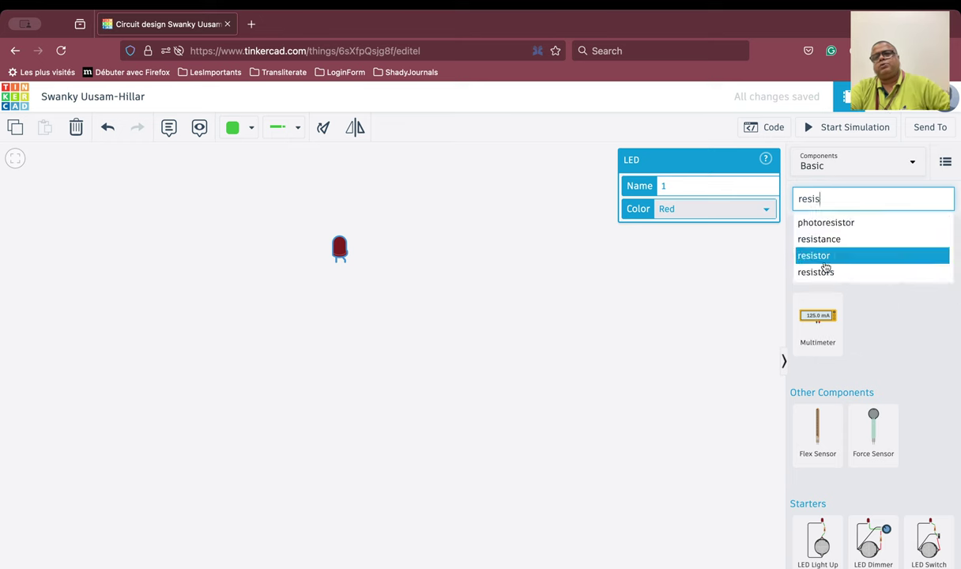
click(869, 313)
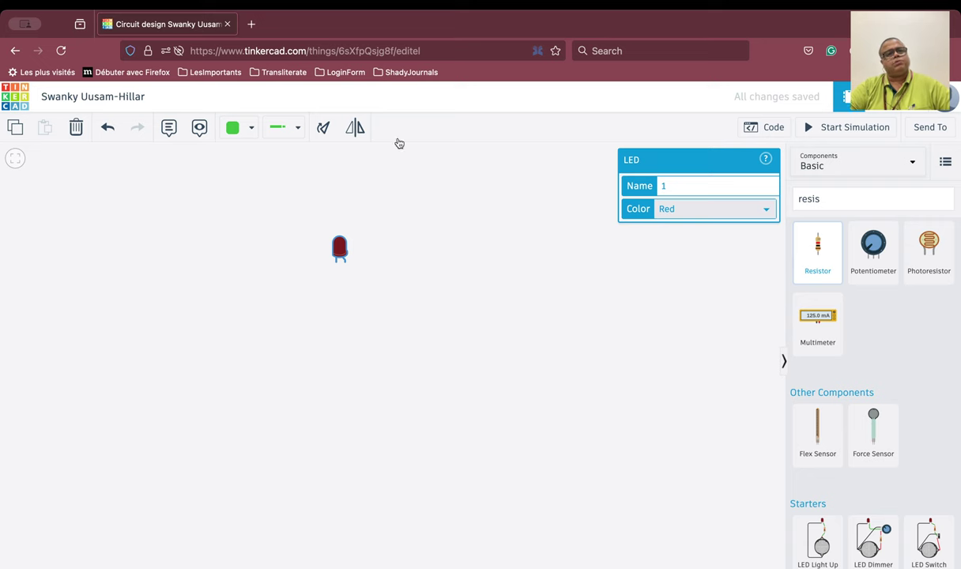
click(310, 49)
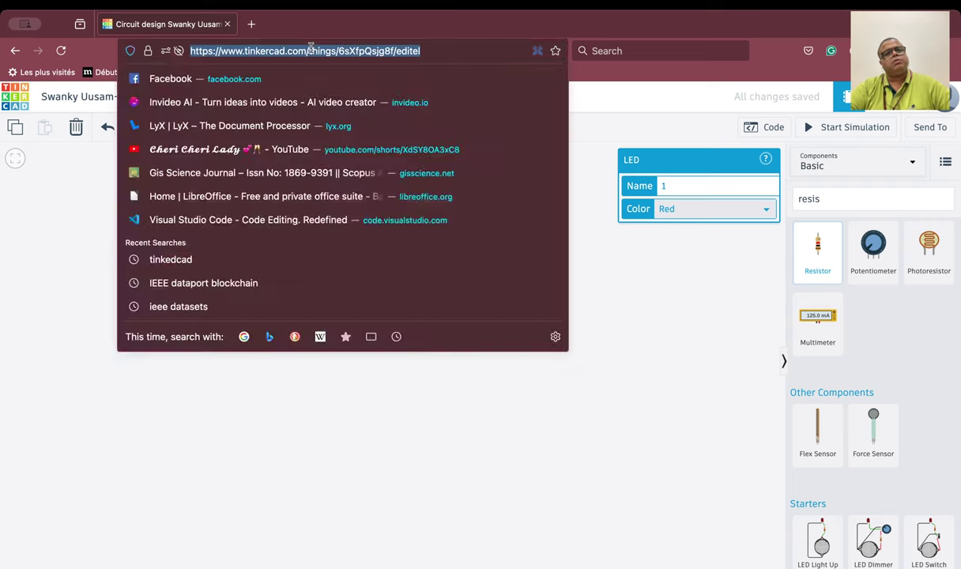
key(Return)
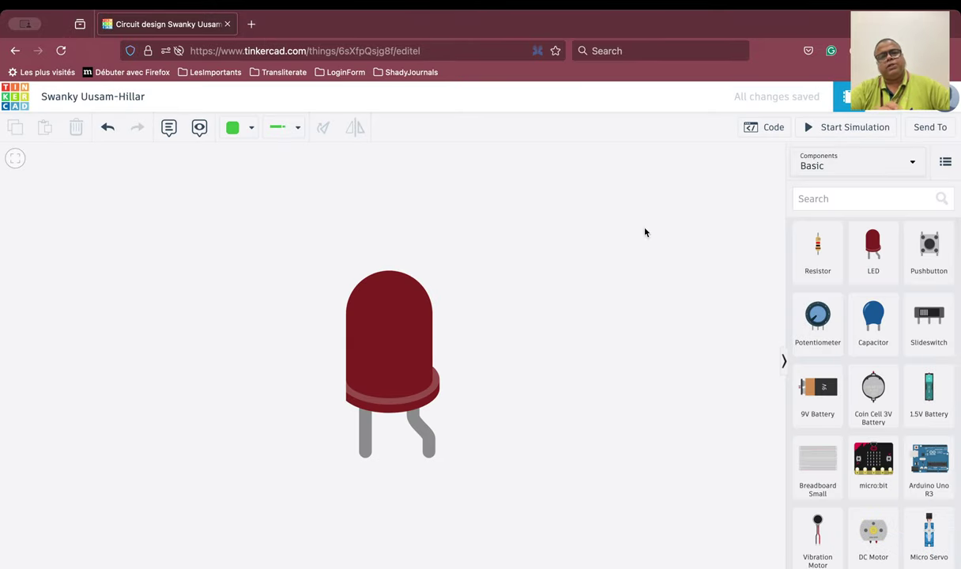
drag(820, 261, 577, 365)
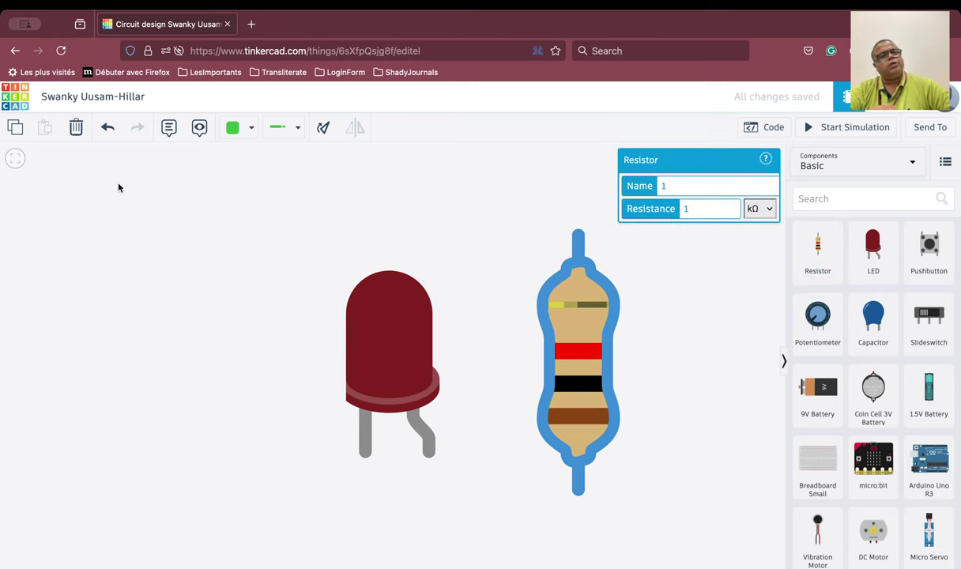
click(9, 160)
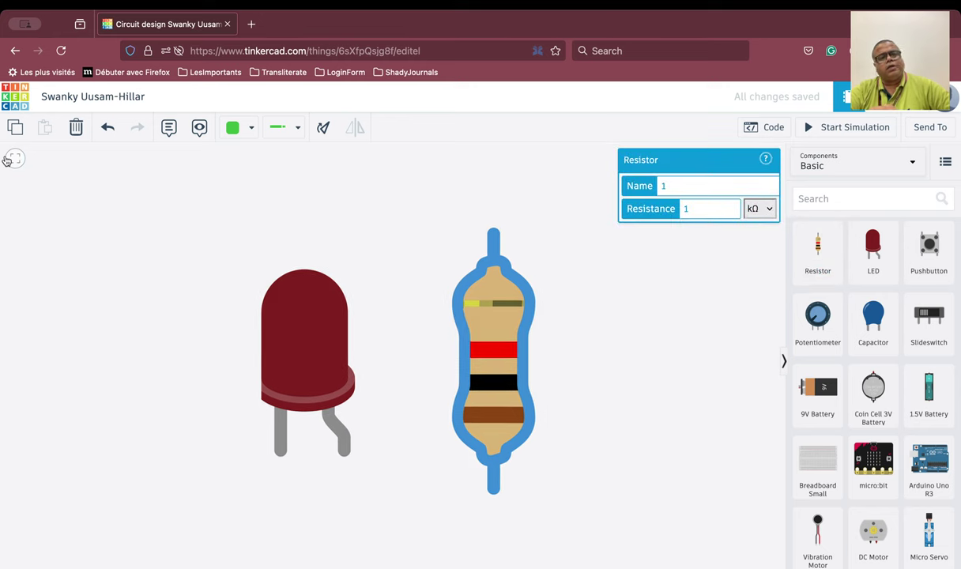
click(704, 358)
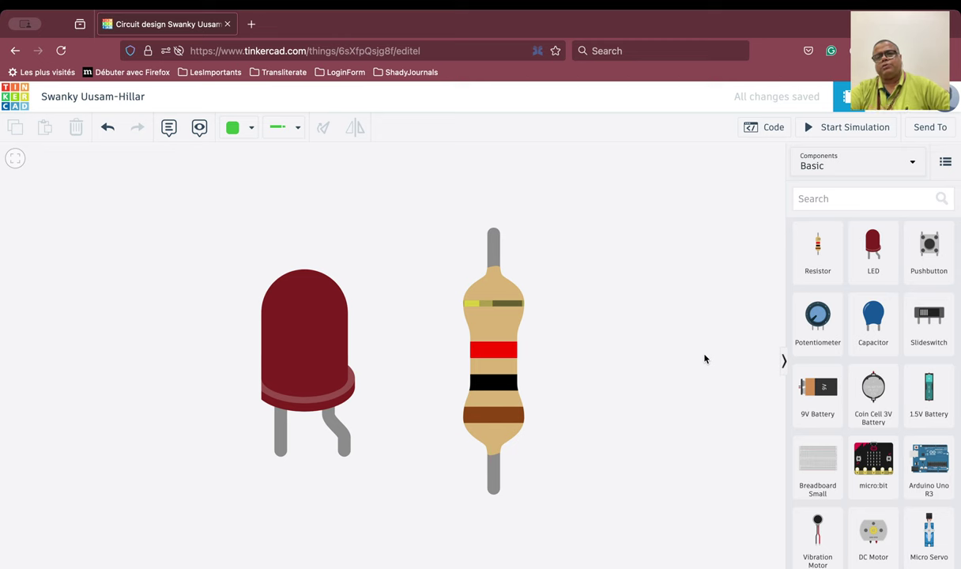
- Search 'batt' and place a Coin Cell 3V Battery on the canvas
click(831, 202)
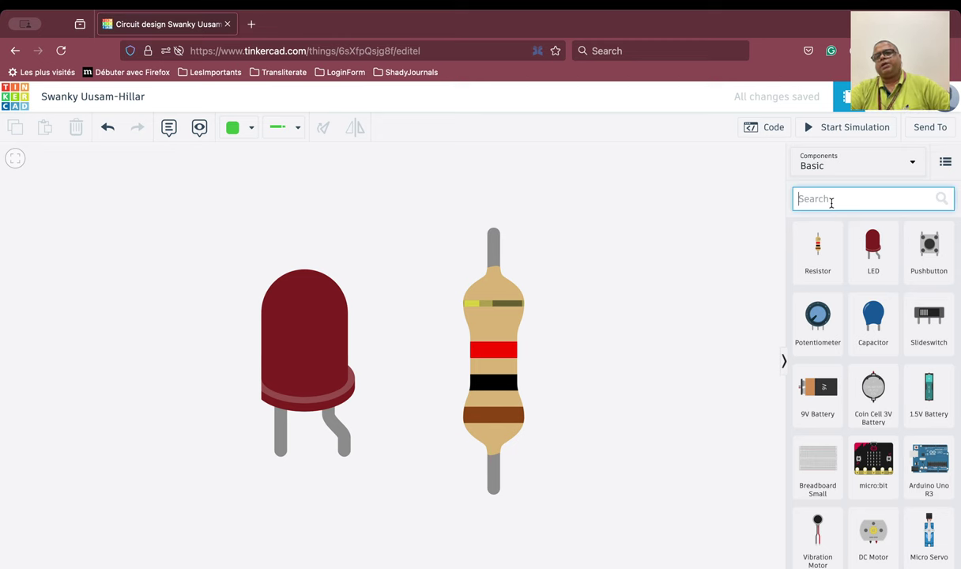
text(batt)
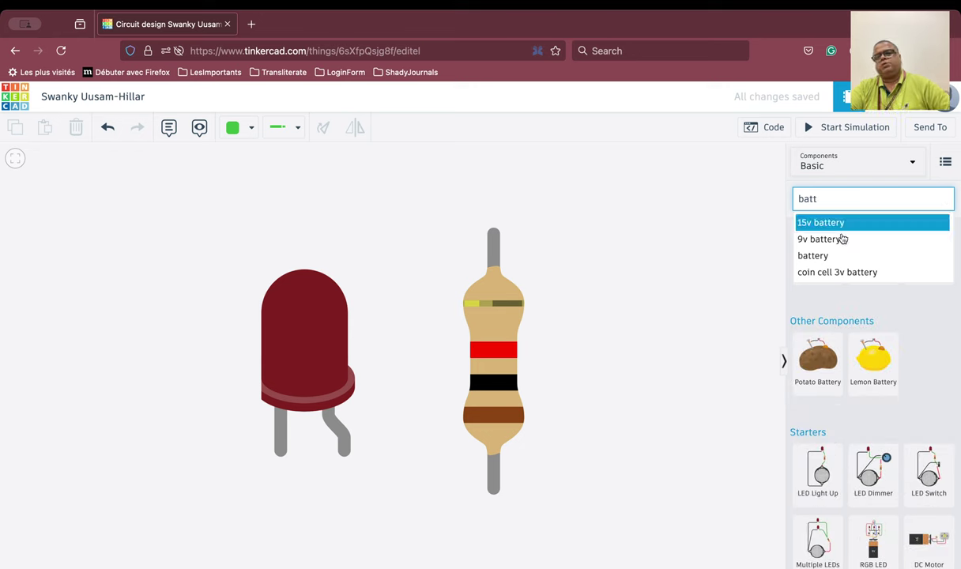
click(943, 359)
drag(872, 246, 729, 401)
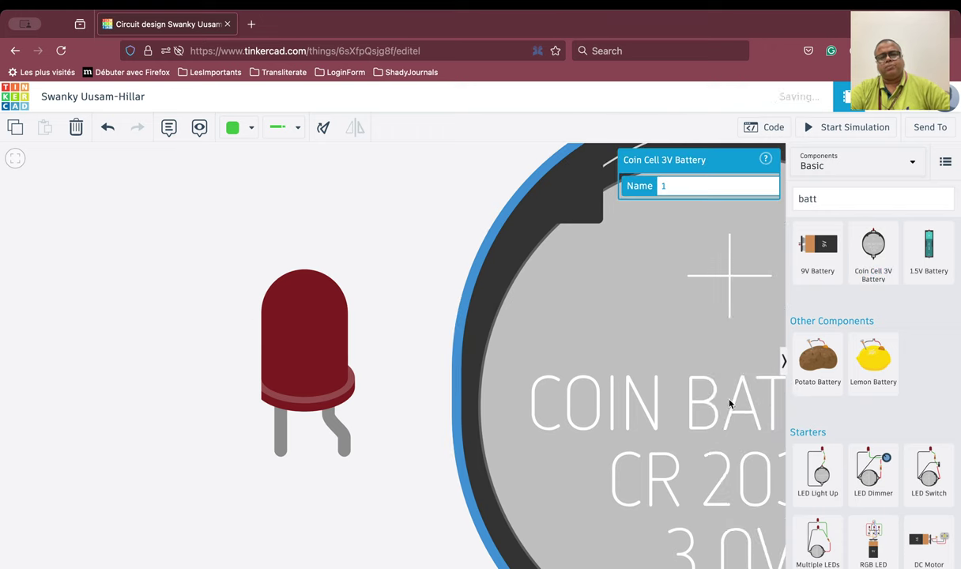
click(300, 202)
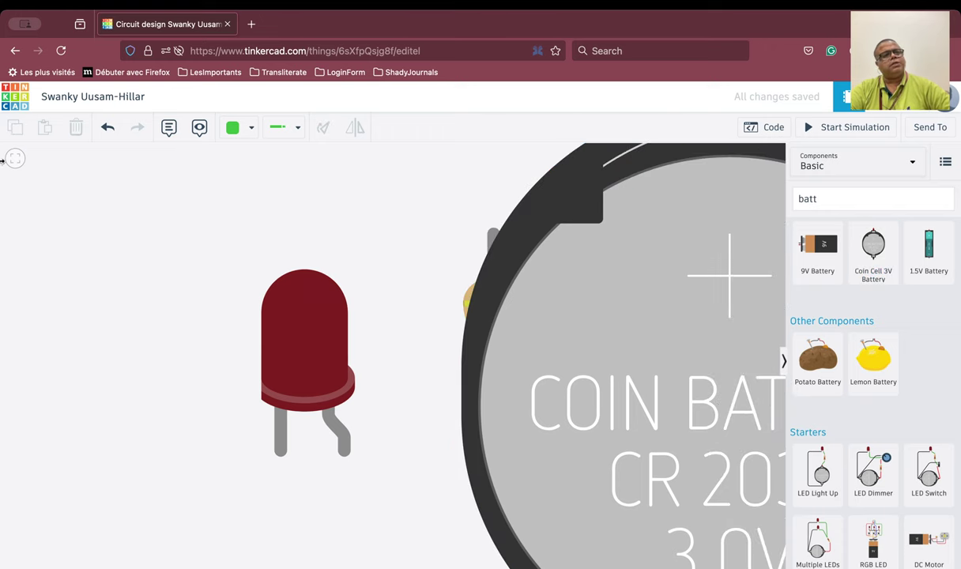
- Move the coin battery clear of the resistor and adjust the zoom
click(15, 158)
drag(427, 309, 554, 324)
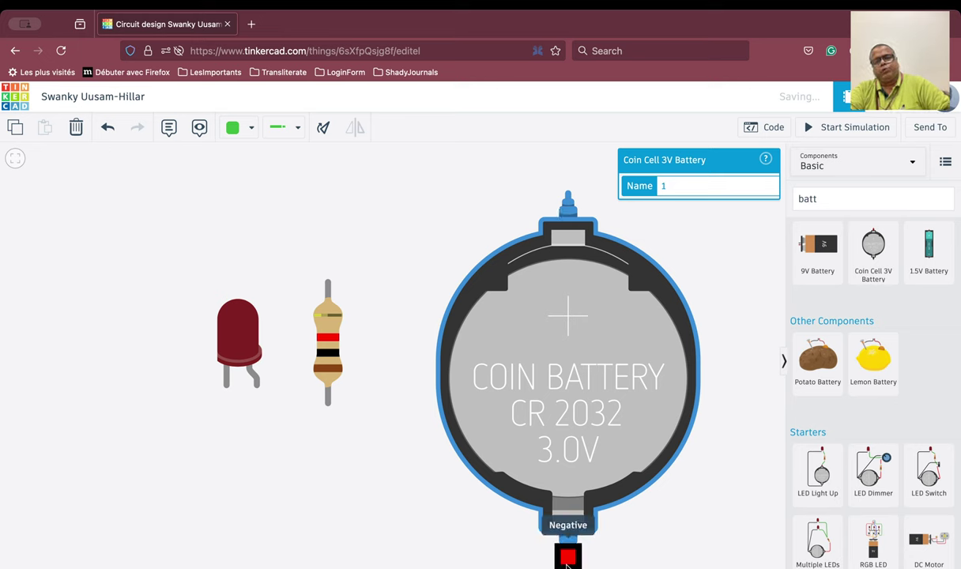
click(413, 468)
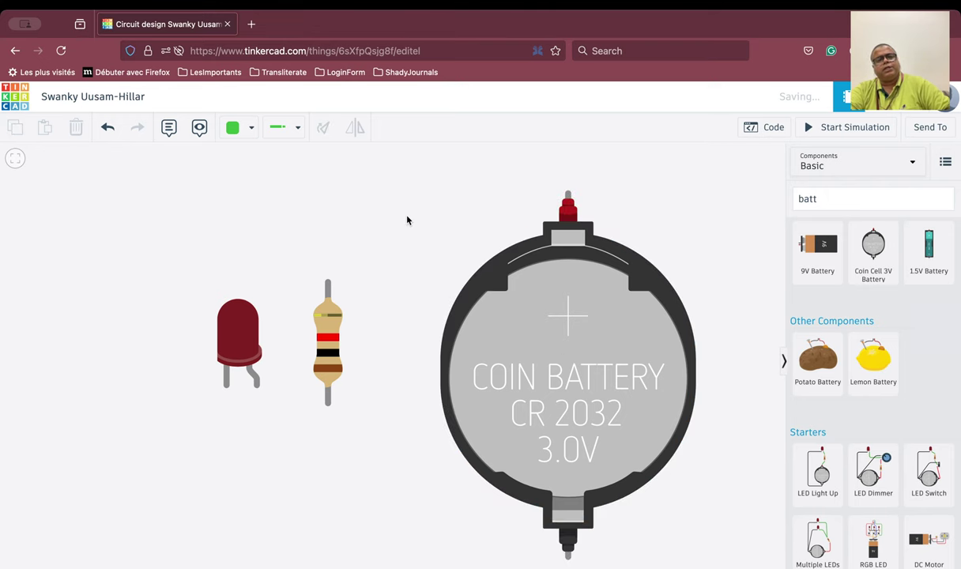
scroll(407, 220, down, 5)
scroll(407, 219, up, 10)
scroll(407, 219, down, 5)
scroll(407, 220, up, 3)
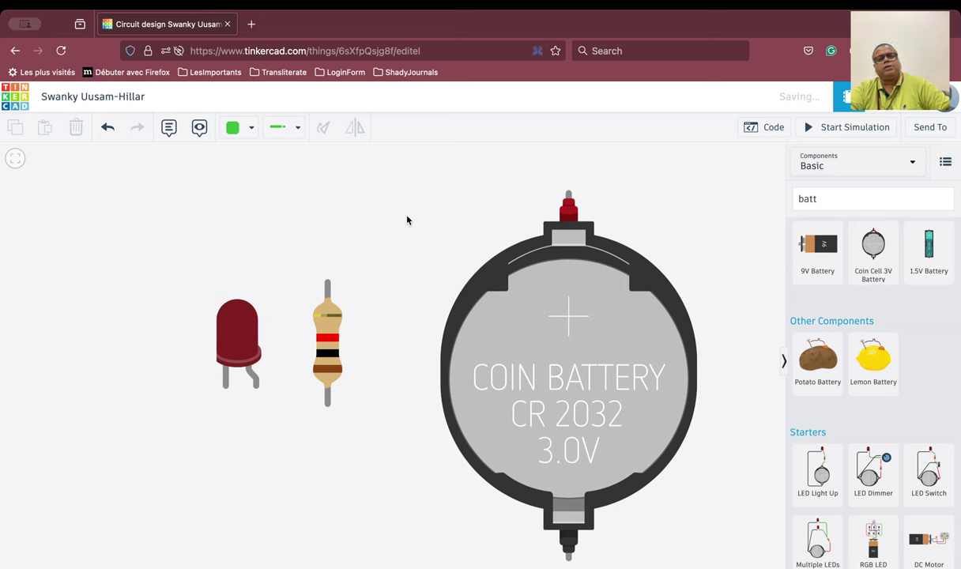
- Move the LED up and position the resistor just below it
drag(233, 333, 232, 211)
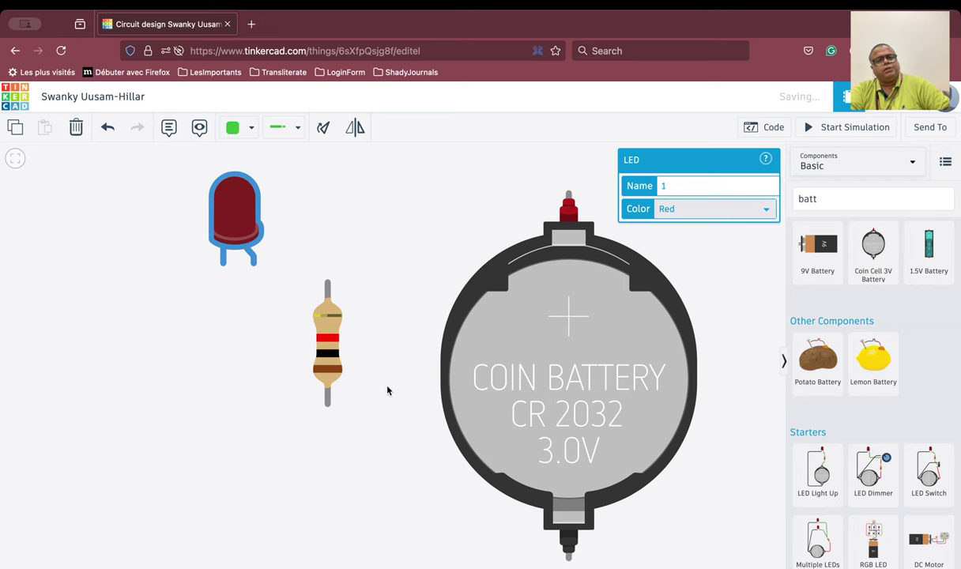
drag(324, 341, 220, 362)
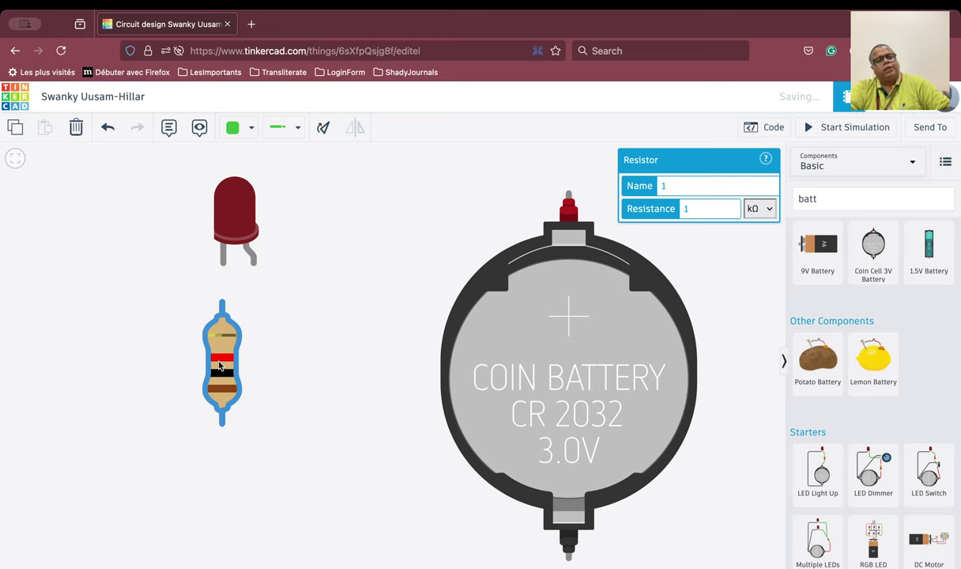
drag(220, 363, 217, 369)
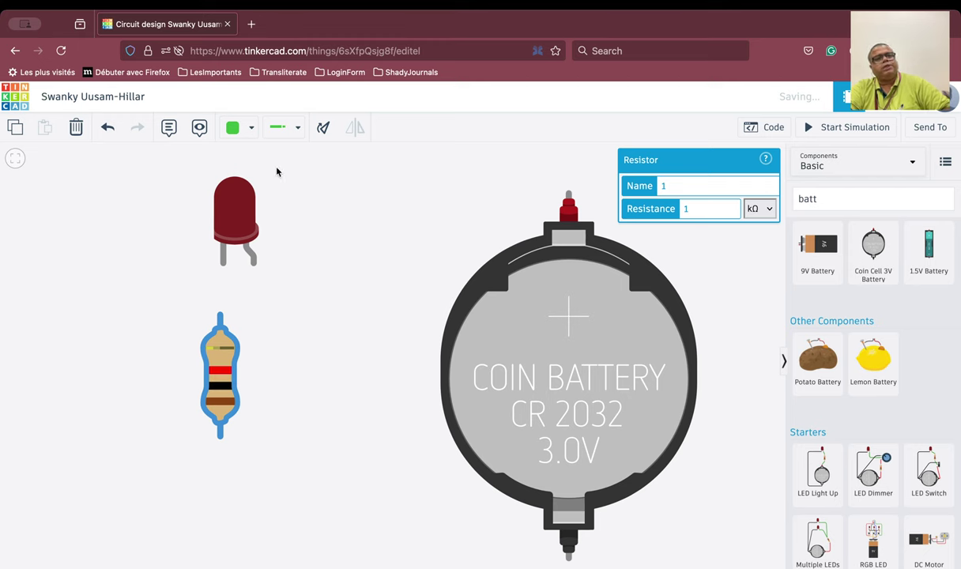
- Rotate the resistor upright and select it to show its 1 kΩ properties
click(325, 128)
click(326, 128)
click(326, 128)
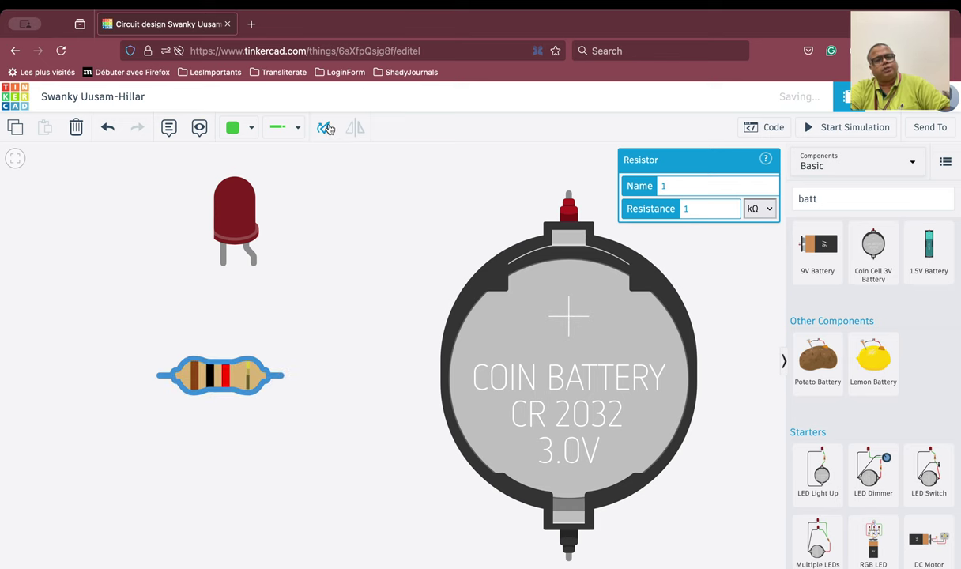
click(327, 128)
click(326, 128)
click(326, 128)
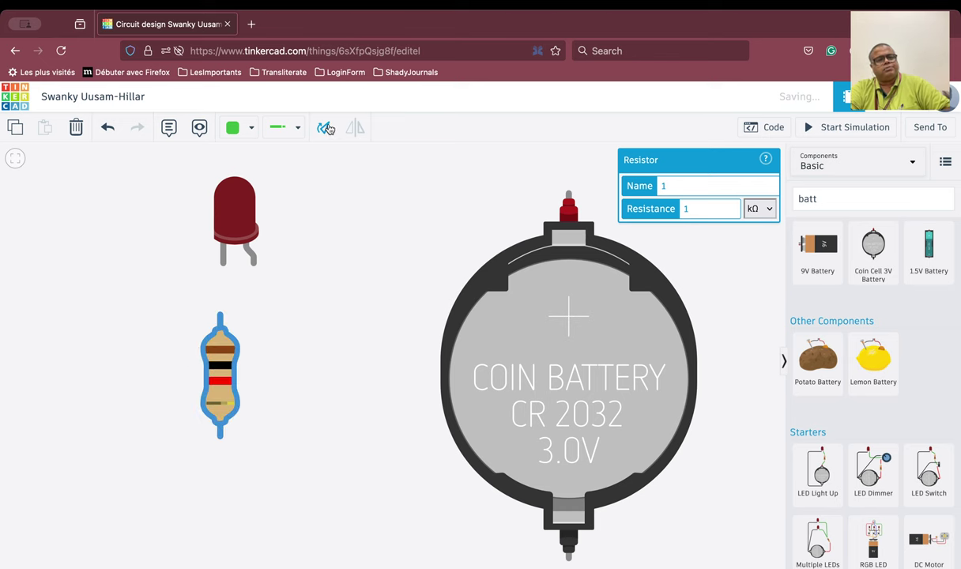
click(306, 467)
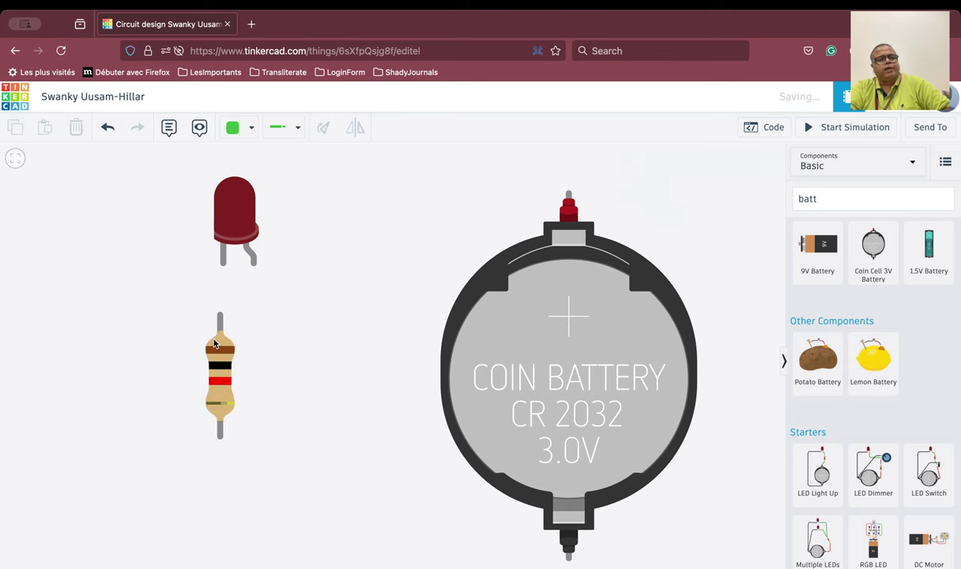
click(215, 368)
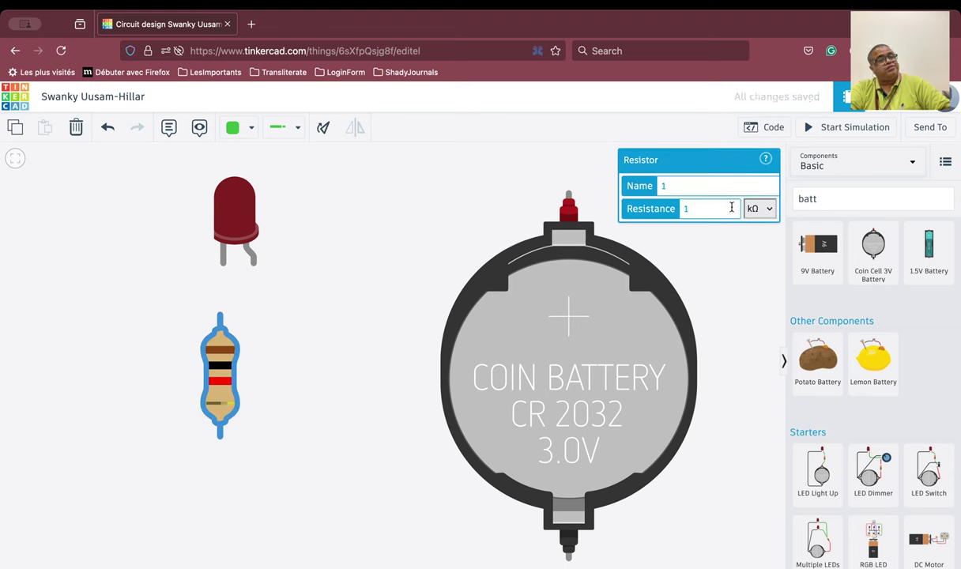
- Switch the resistance unit to Ω, enter 220, and recheck the resistor's value
click(768, 192)
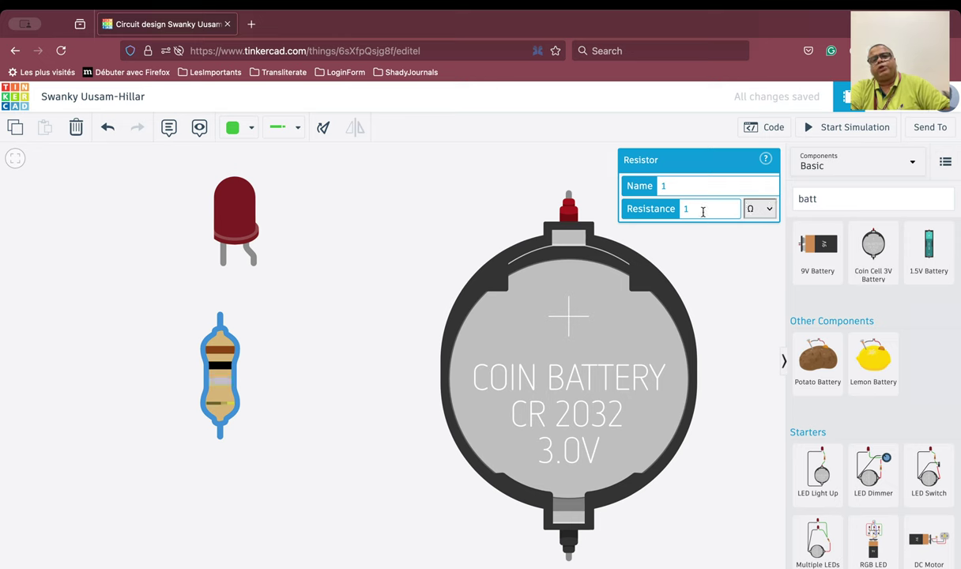
text(2200)
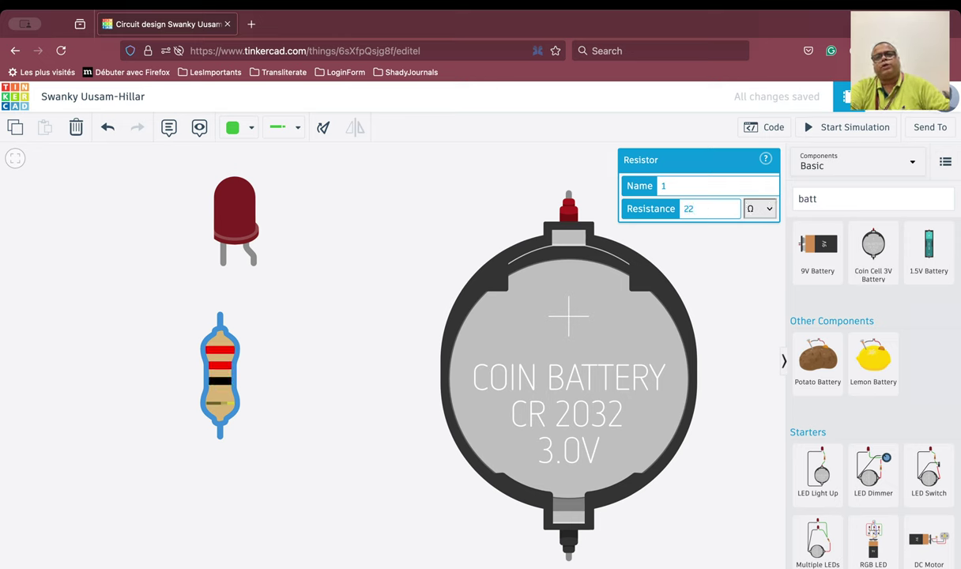
key(BackSpace)
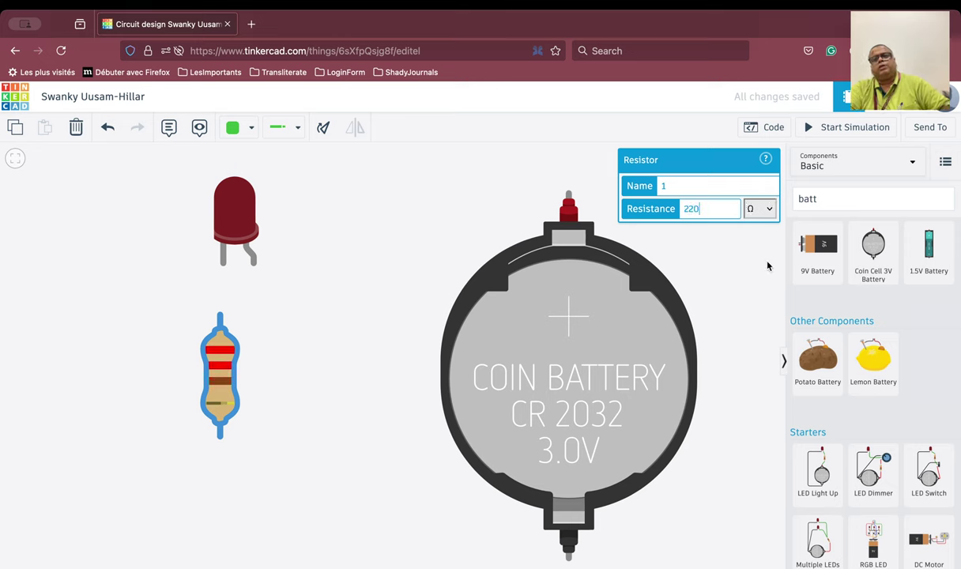
click(759, 283)
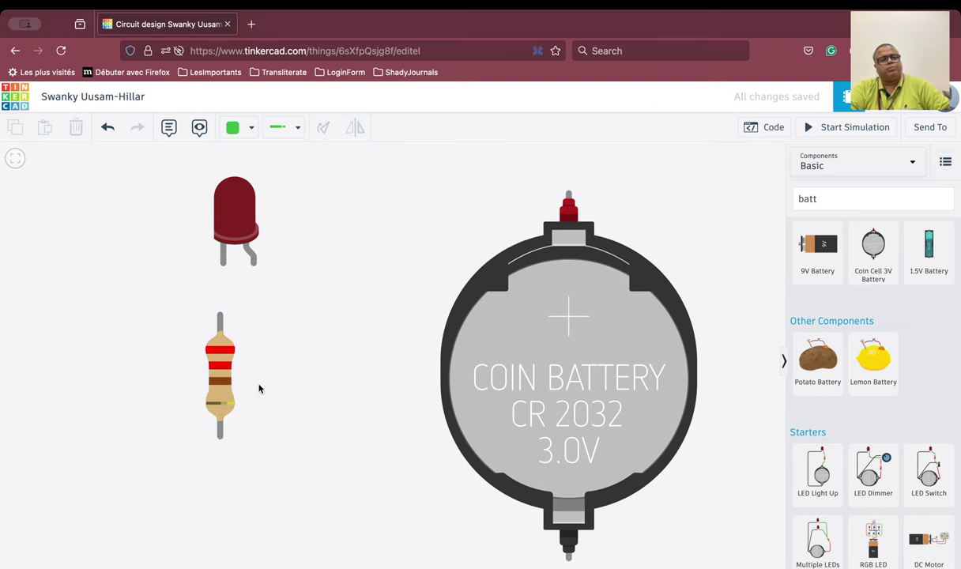
click(215, 380)
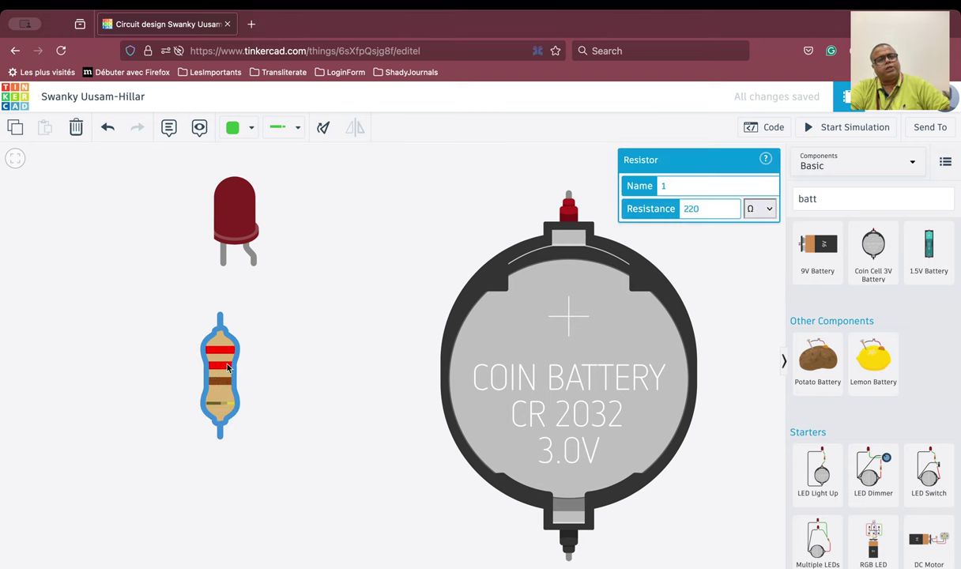
click(297, 392)
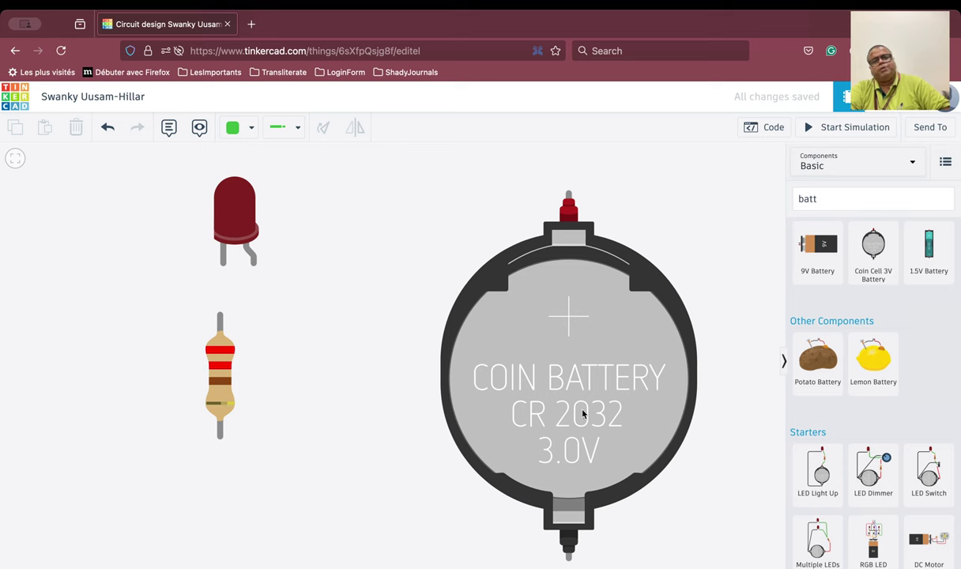
- Nudge the battery up and wire the LED's cathode to resistor Terminal 1
drag(553, 375, 557, 335)
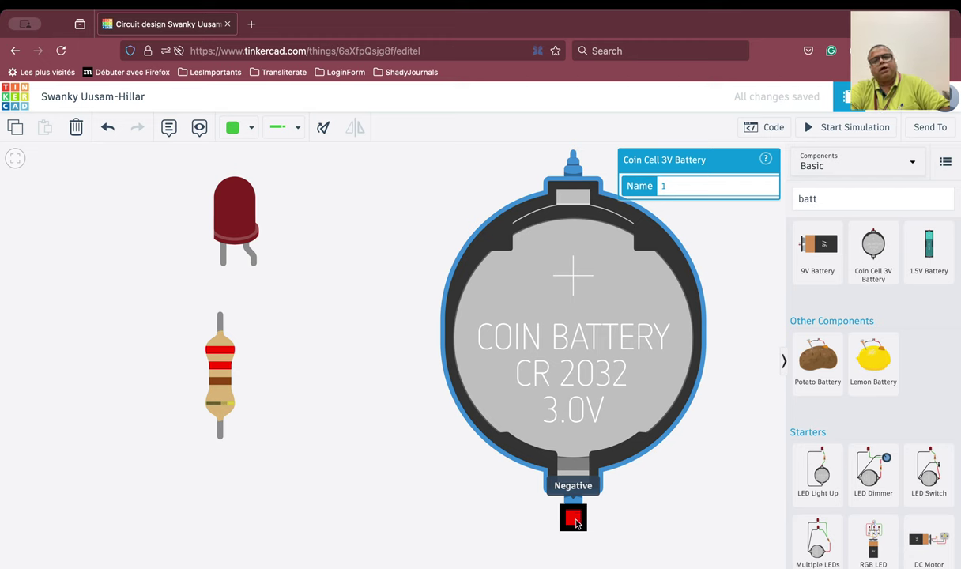
click(224, 265)
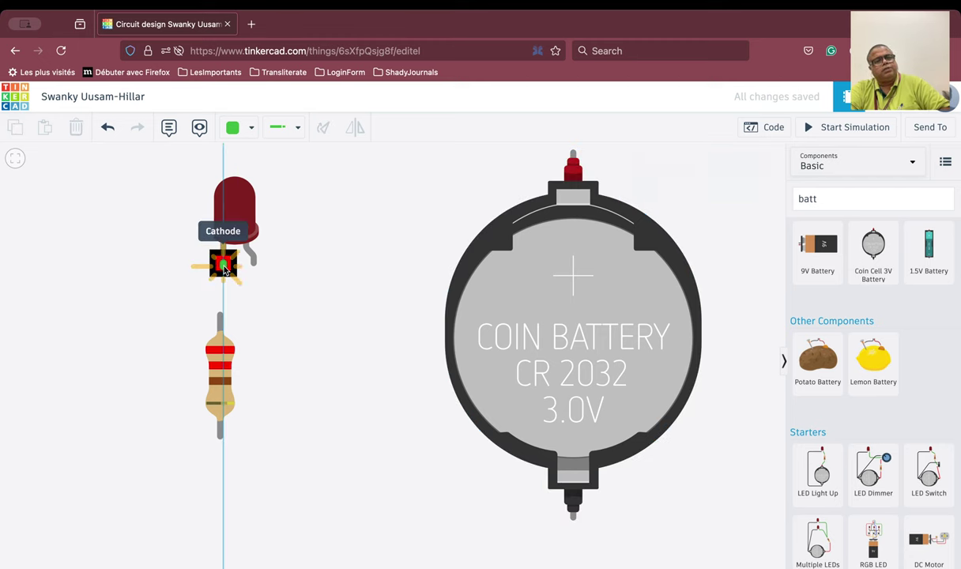
click(219, 315)
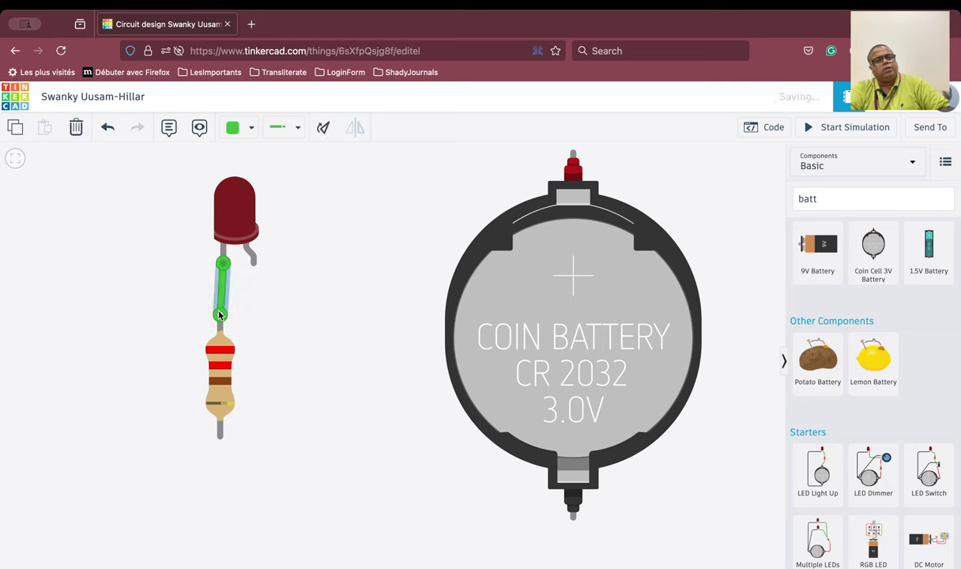
- Wire the resistor's lower terminal, with one bend, to the battery's negative terminal
click(218, 439)
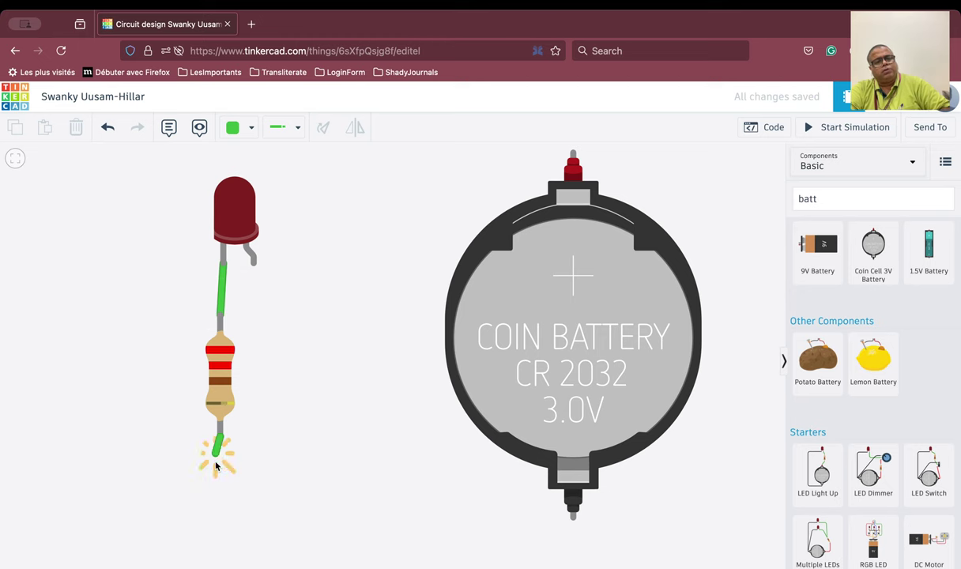
click(220, 519)
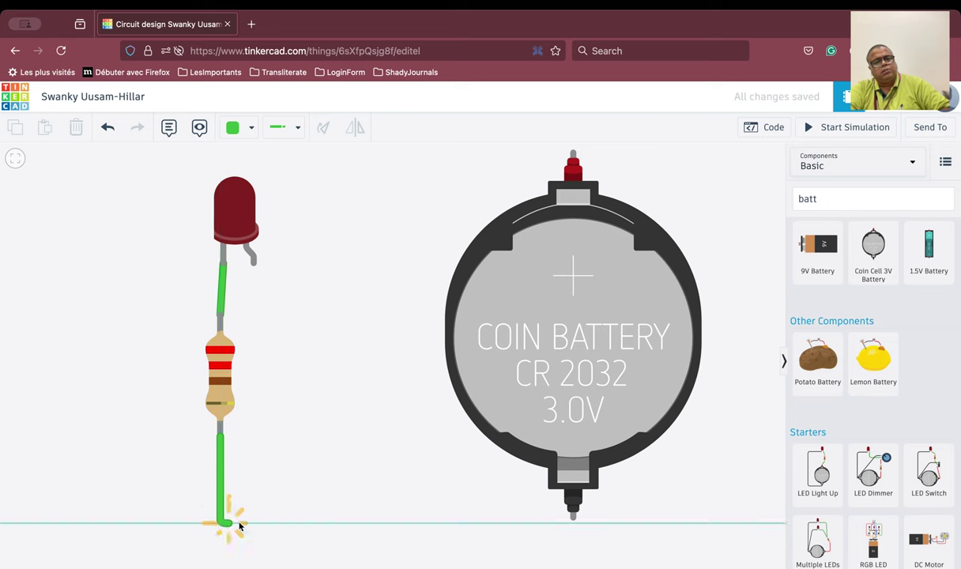
click(574, 524)
click(627, 529)
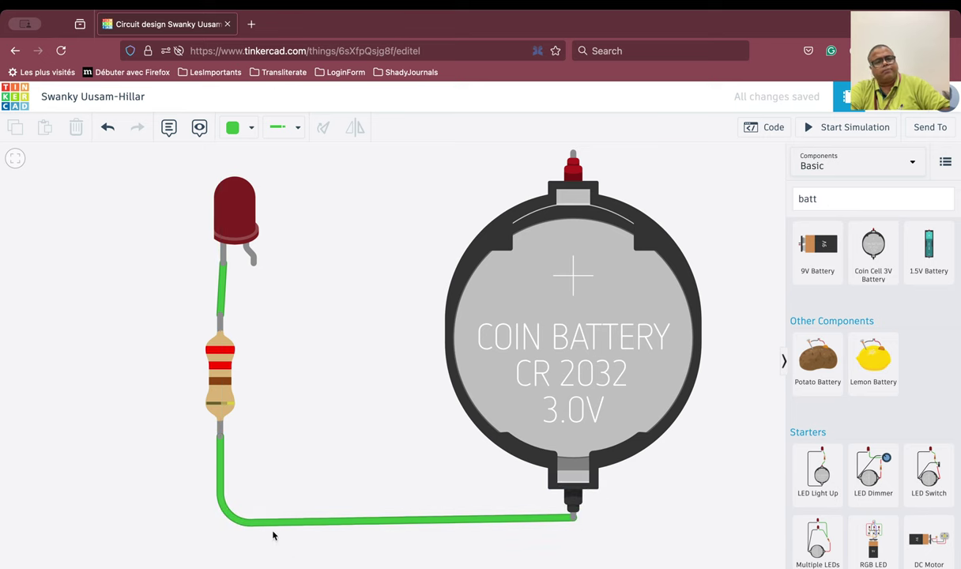
- Straighten the resistor-to-battery wire's corner and make that wire black
click(242, 524)
drag(219, 522, 219, 514)
click(279, 552)
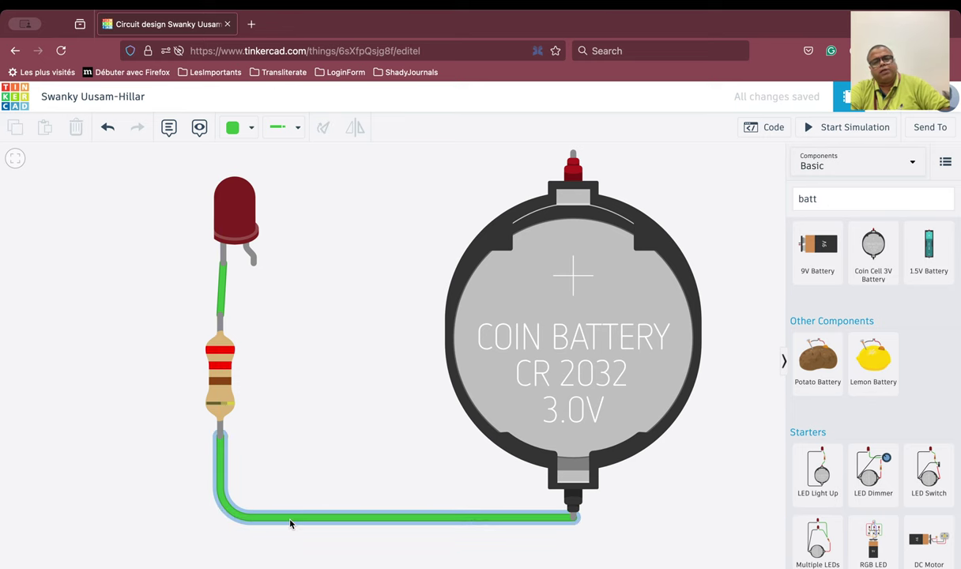
click(418, 517)
click(251, 128)
click(256, 170)
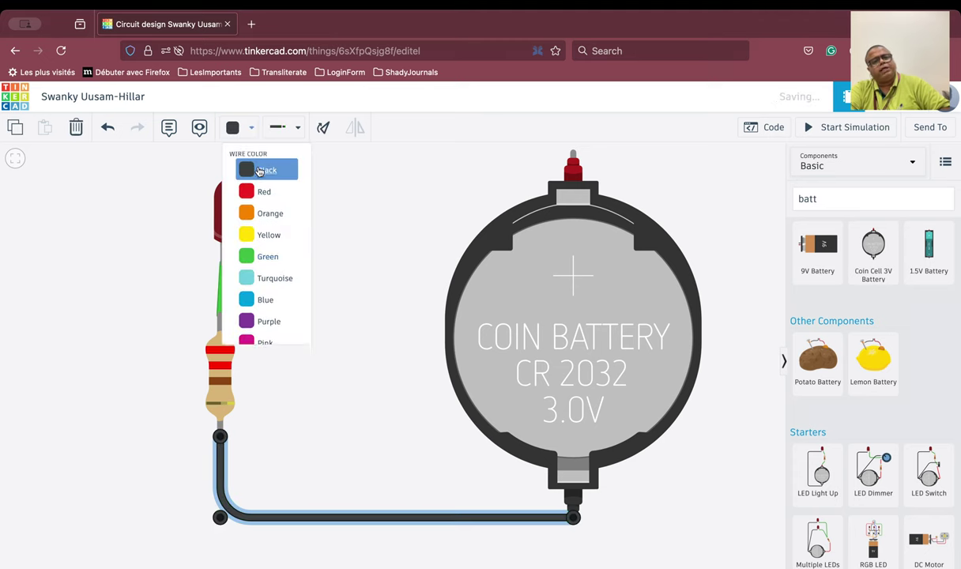
click(414, 446)
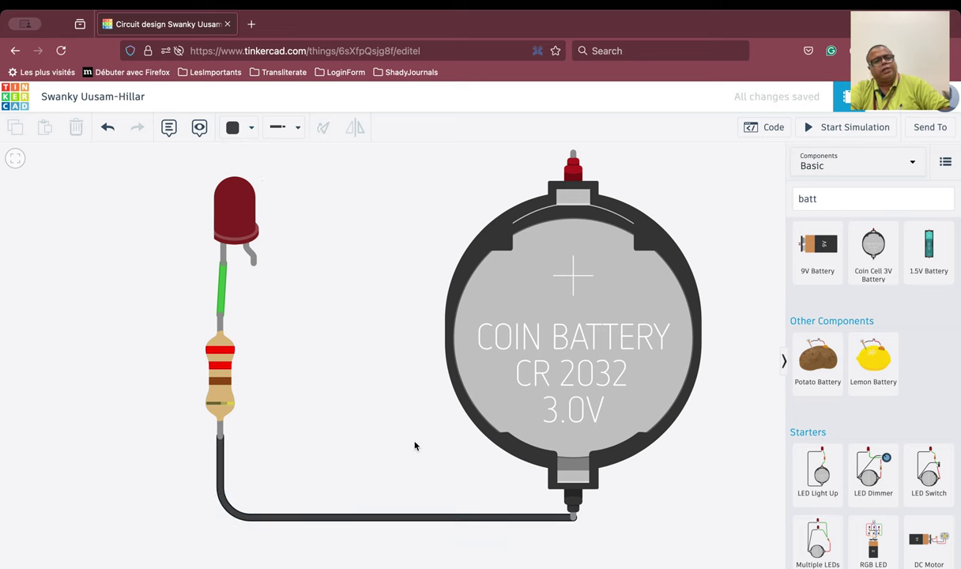
- Nudge the LED slightly and make the LED-to-resistor wire black
click(220, 297)
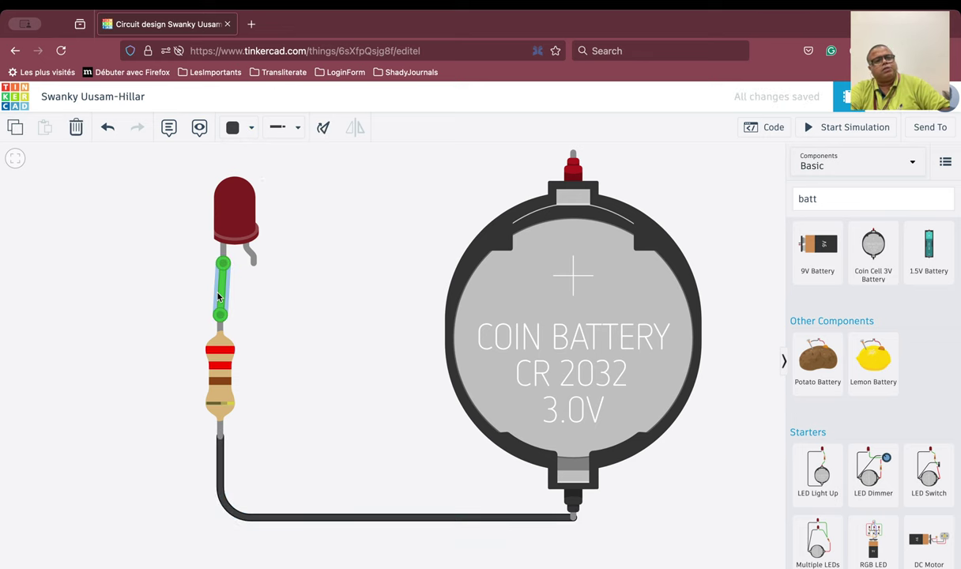
click(227, 210)
mouse_move(227, 210)
mouse_down()
mouse_move(214, 196)
mouse_move(229, 211)
mouse_up()
click(274, 281)
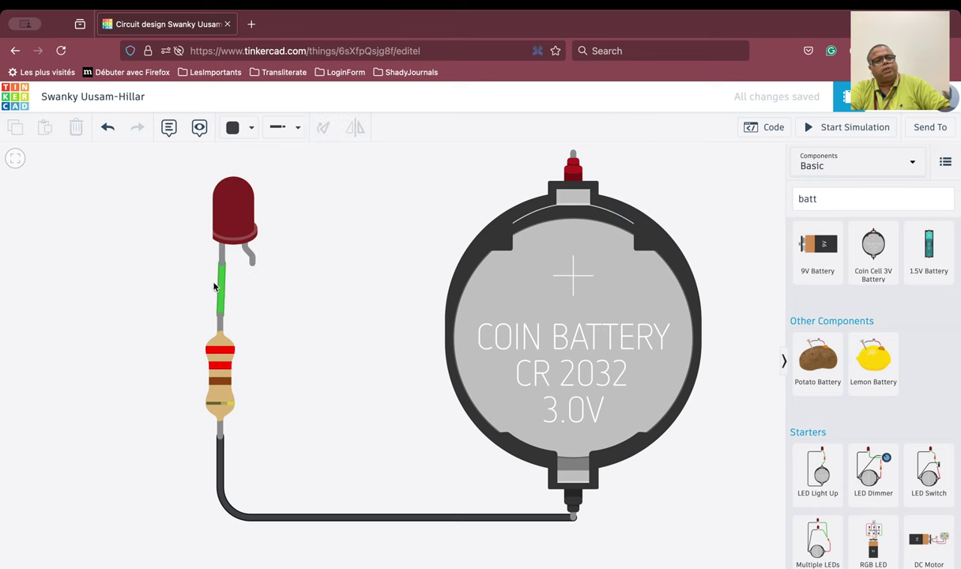
click(221, 286)
click(229, 129)
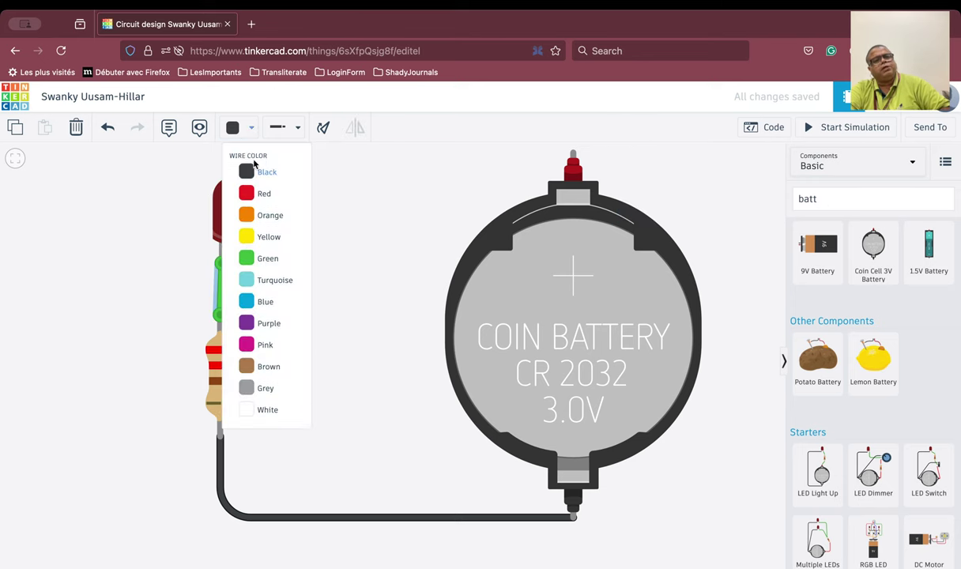
click(268, 171)
click(359, 290)
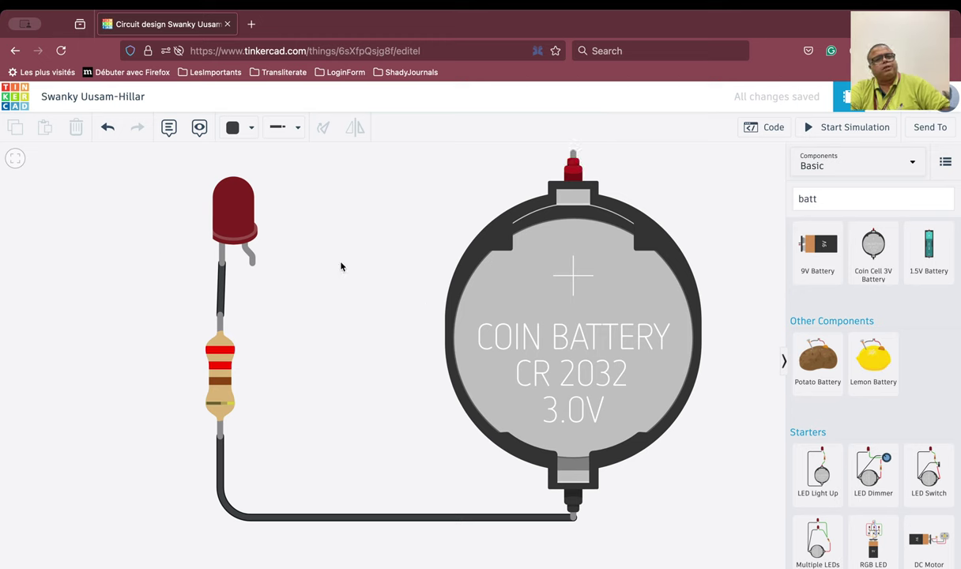
- Search 'swi' and place a Slideswitch above the battery, between it and the LED
scroll(353, 266, down, 1)
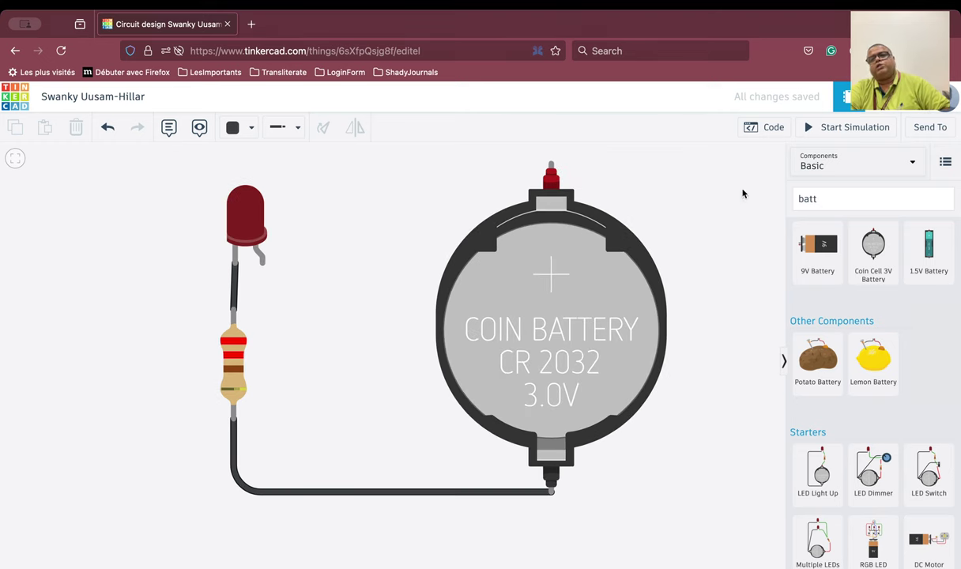
click(845, 199)
text(swi)
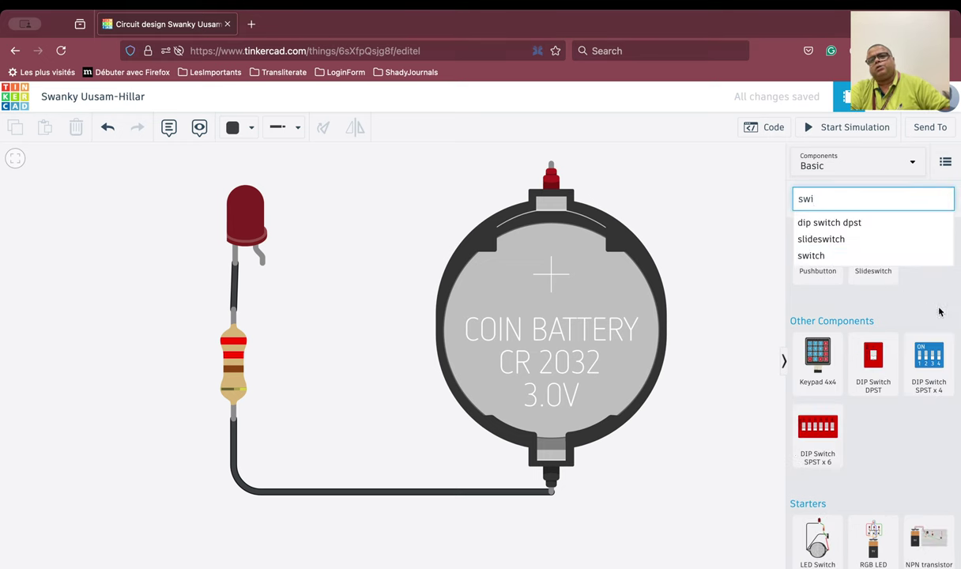
click(895, 296)
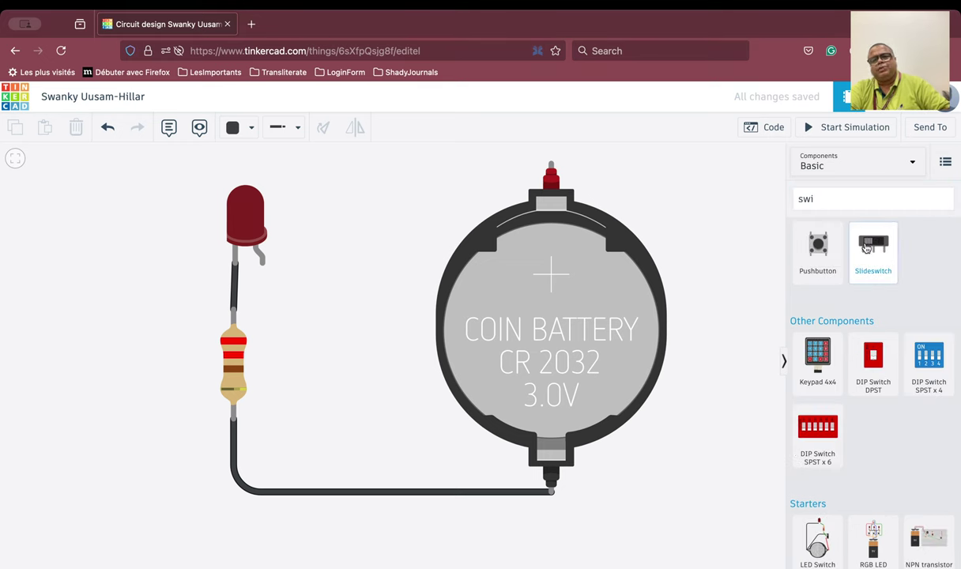
drag(865, 248, 397, 204)
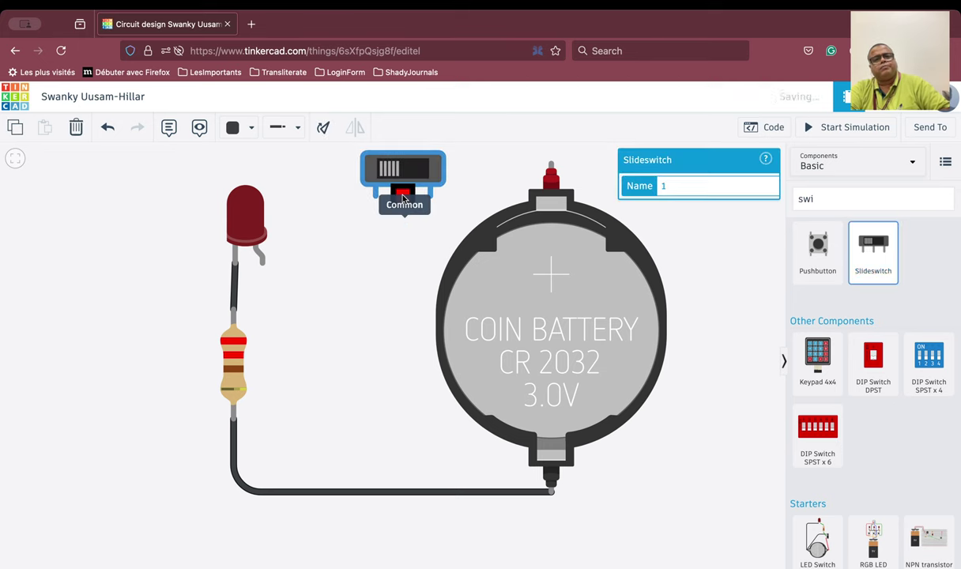
click(381, 311)
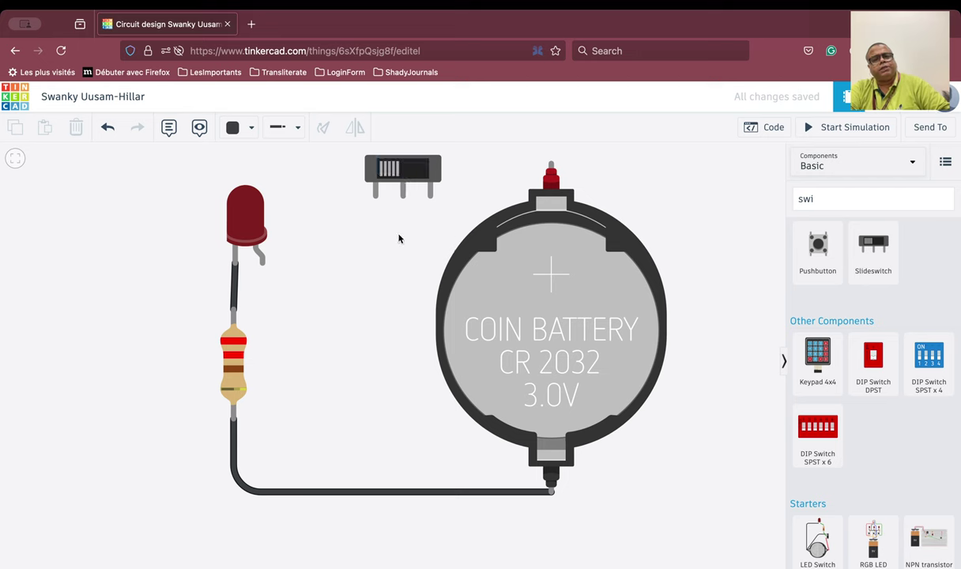
scroll(383, 236, down, 10)
scroll(383, 235, up, 10)
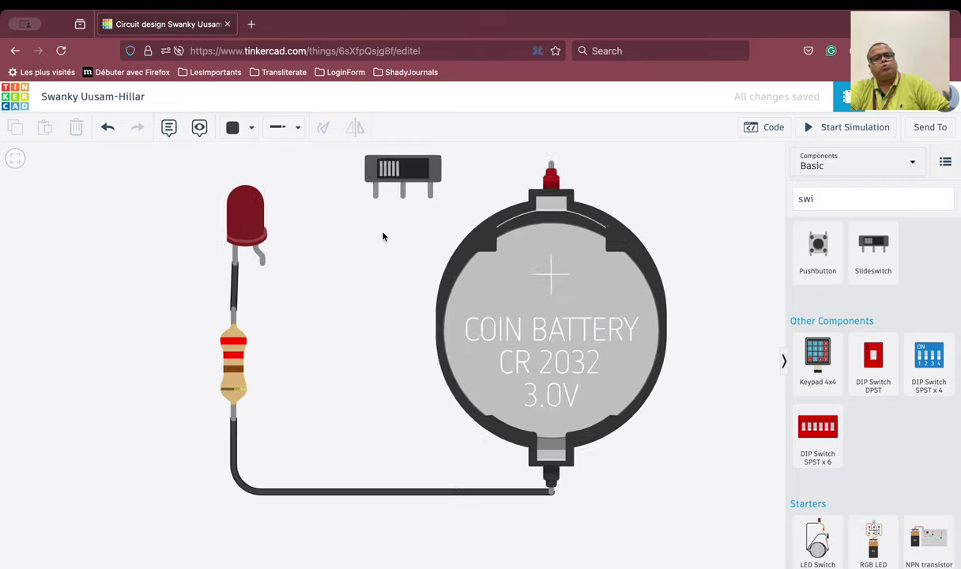
scroll(381, 234, down, 1)
- Move the switch up and wire the battery's positive terminal to its Common pin
drag(403, 190, 410, 161)
click(385, 222)
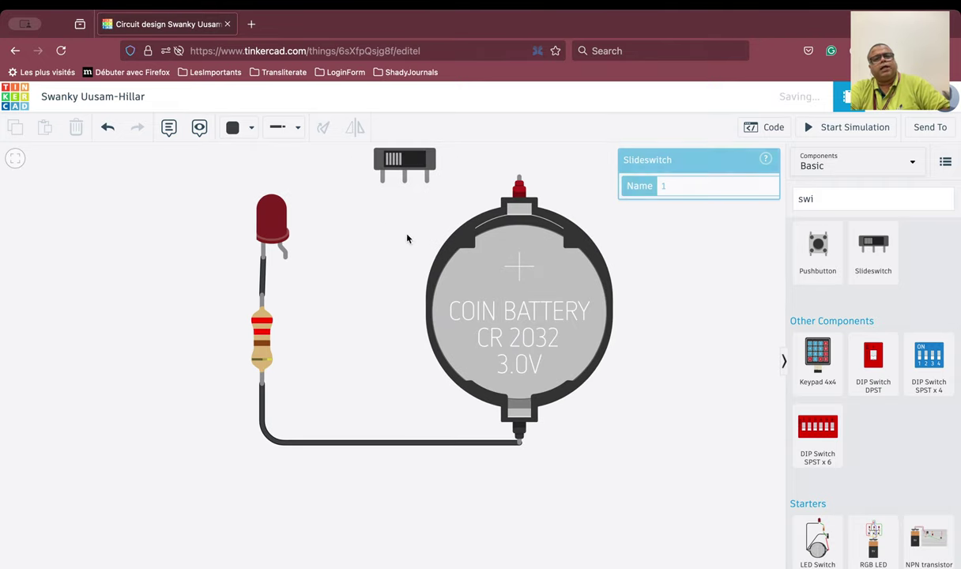
click(519, 177)
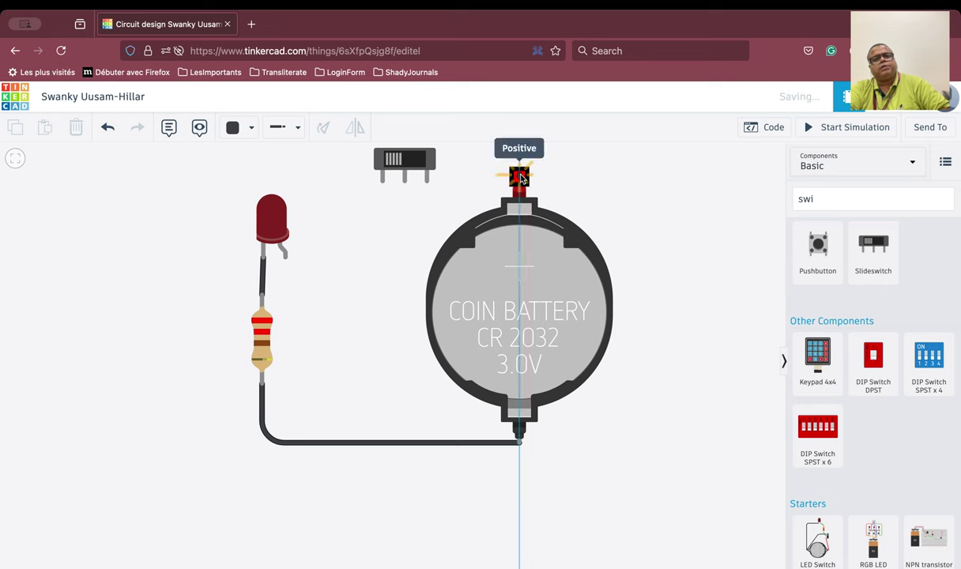
click(456, 175)
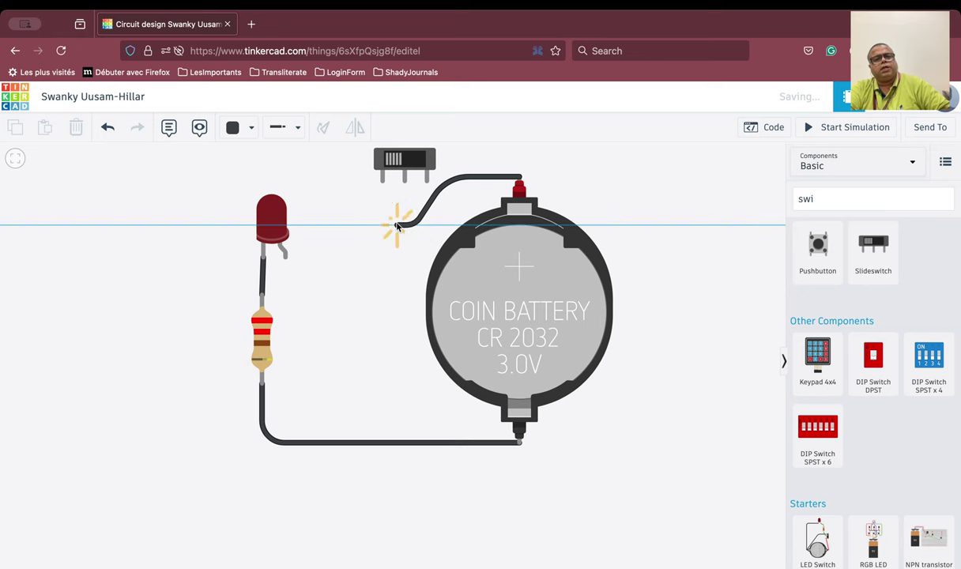
click(394, 224)
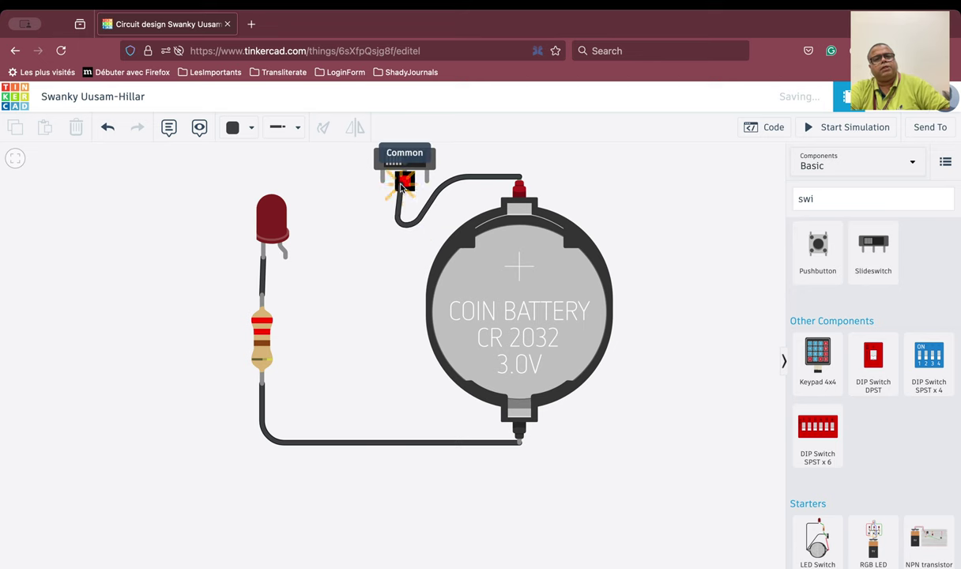
click(404, 182)
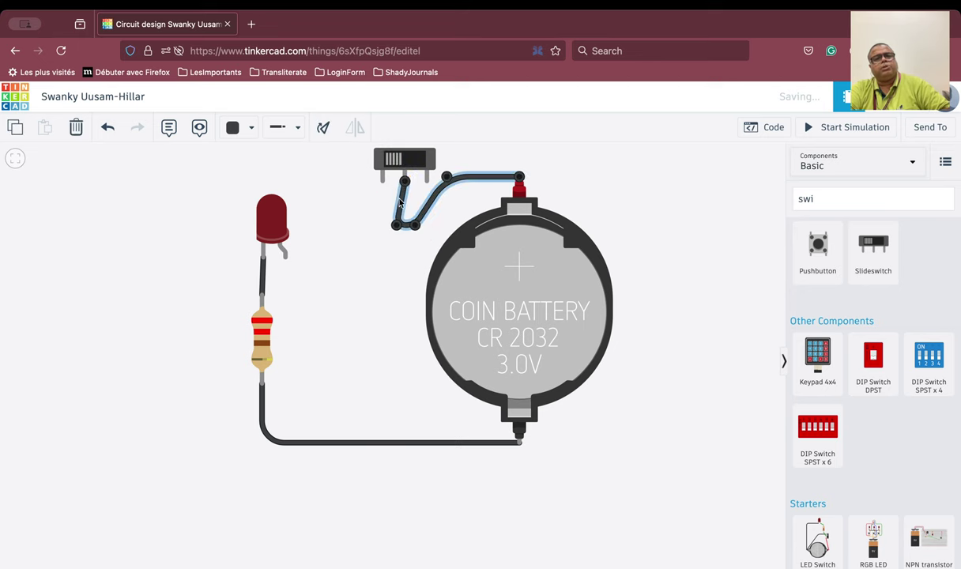
mouse_move(416, 227)
mouse_down()
mouse_move(433, 215)
mouse_move(434, 226)
mouse_move(404, 228)
mouse_up()
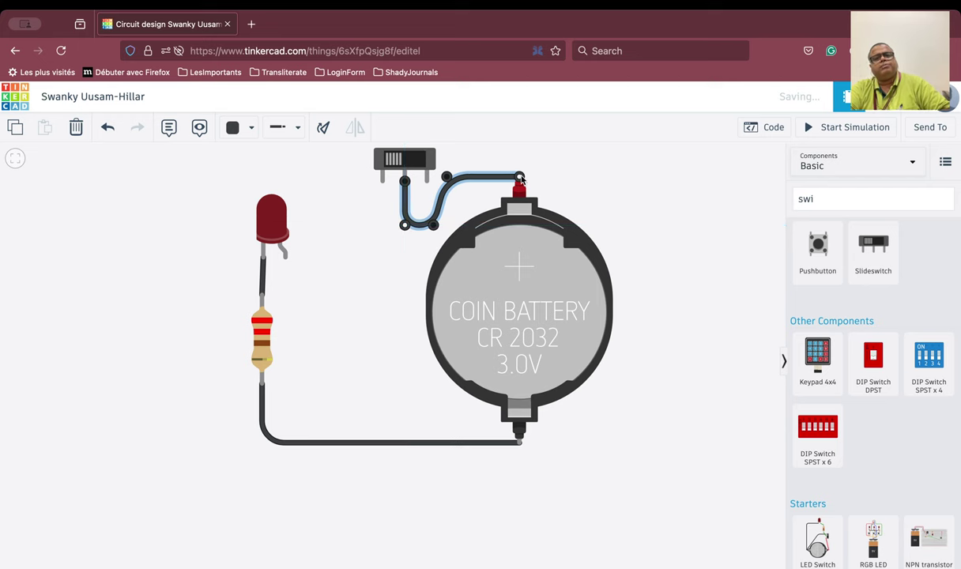
click(573, 171)
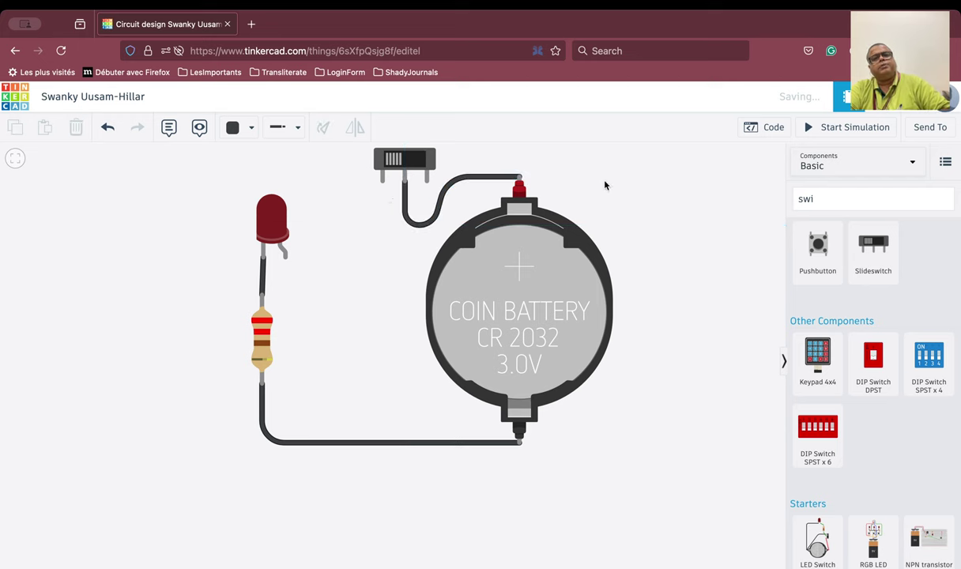
- Wire the switch's Terminal 1, with one corner, to the LED's anode
click(383, 177)
click(387, 229)
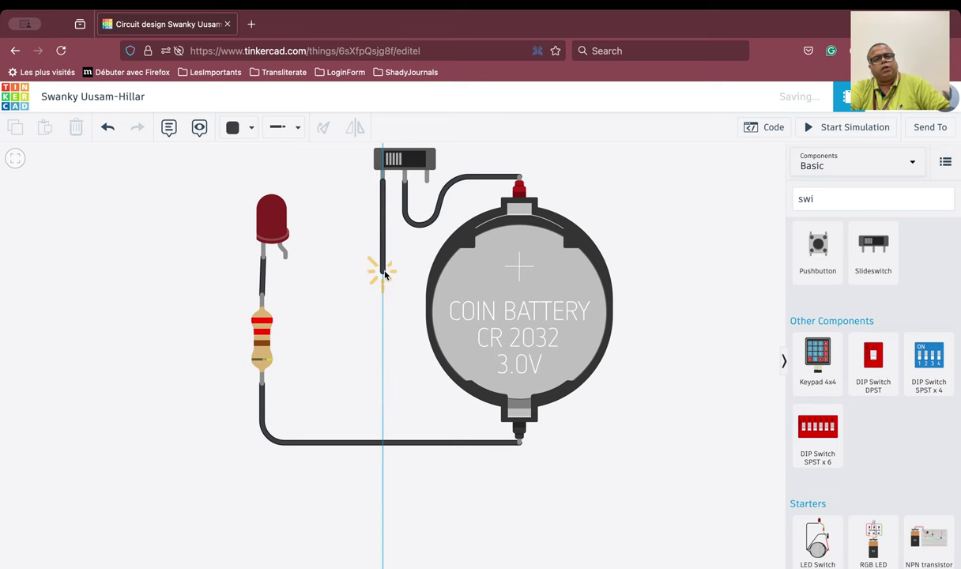
click(382, 272)
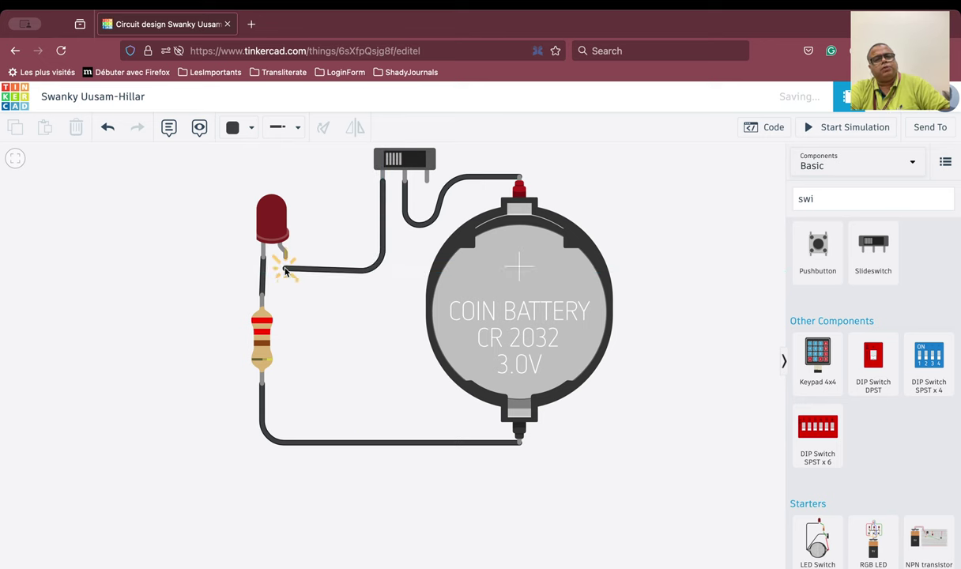
click(284, 272)
click(285, 258)
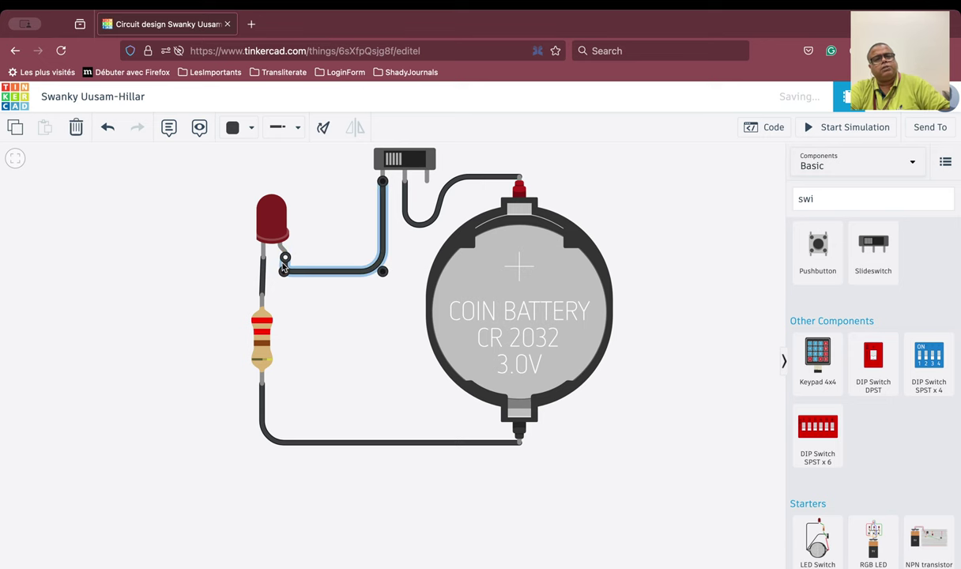
click(340, 324)
click(336, 272)
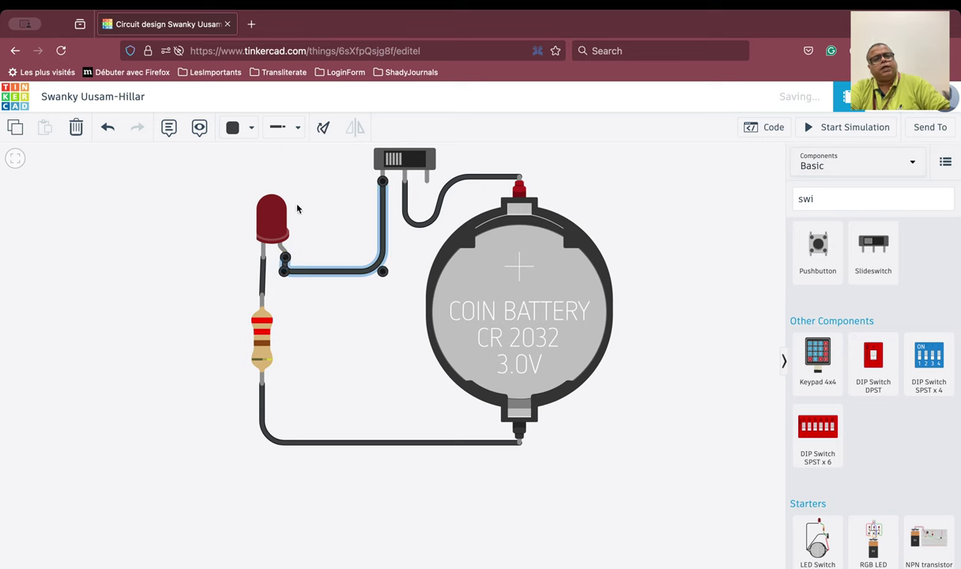
- Make both switch wires red and display the circuit in schematic view
click(237, 128)
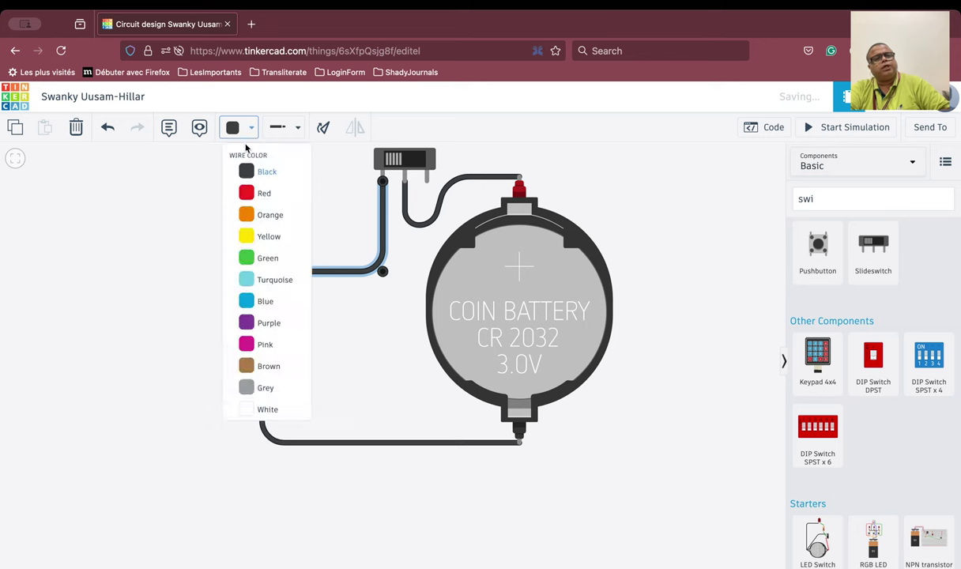
click(264, 197)
click(410, 215)
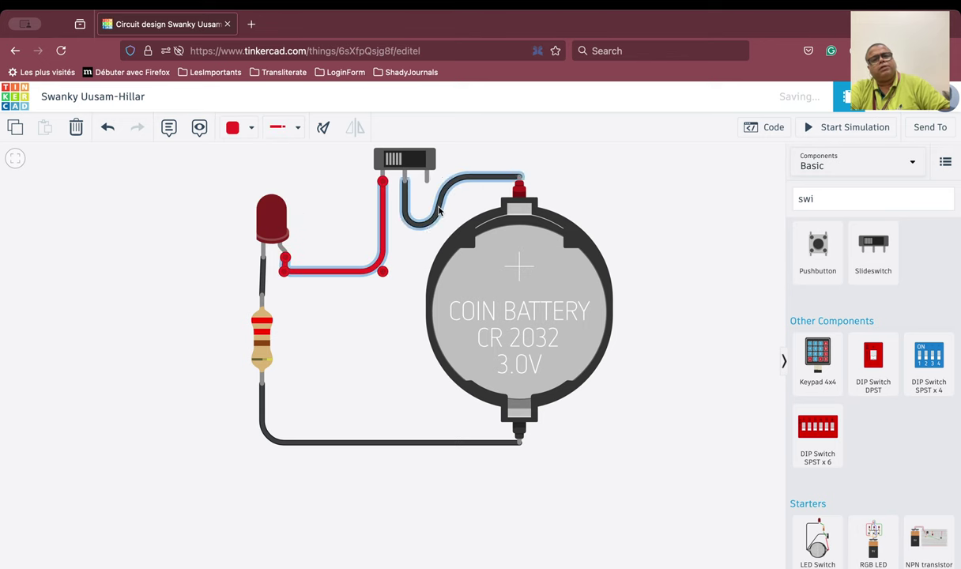
click(237, 128)
click(265, 195)
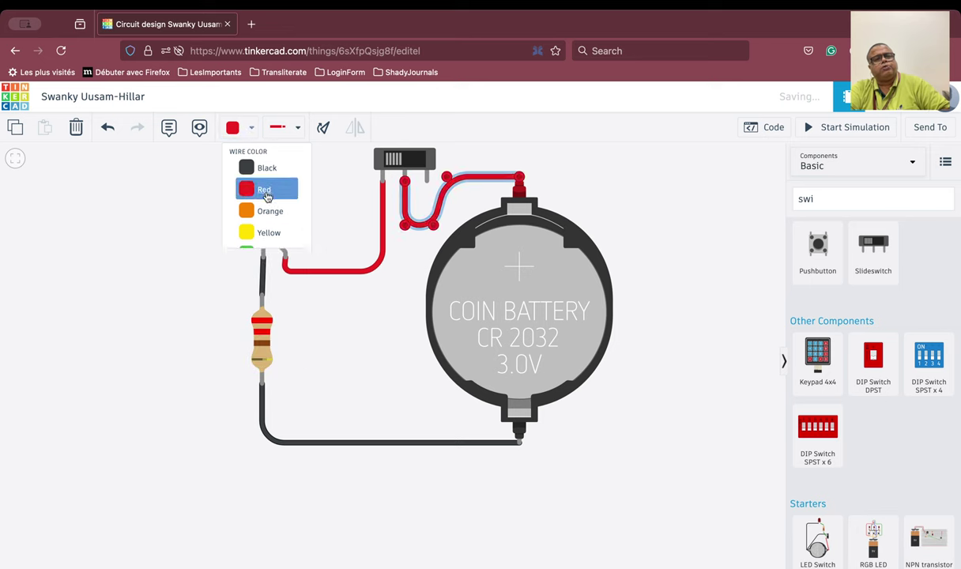
click(189, 275)
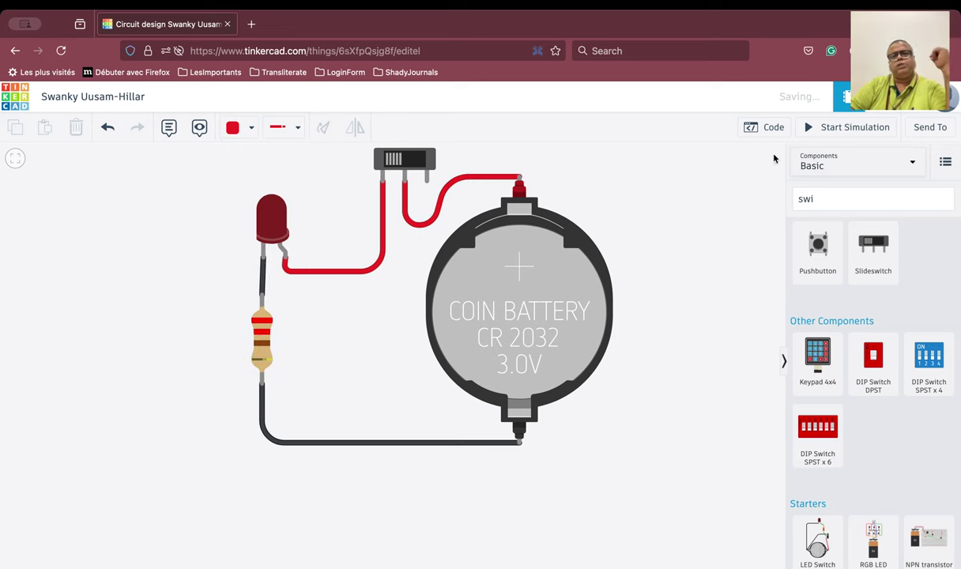
click(846, 96)
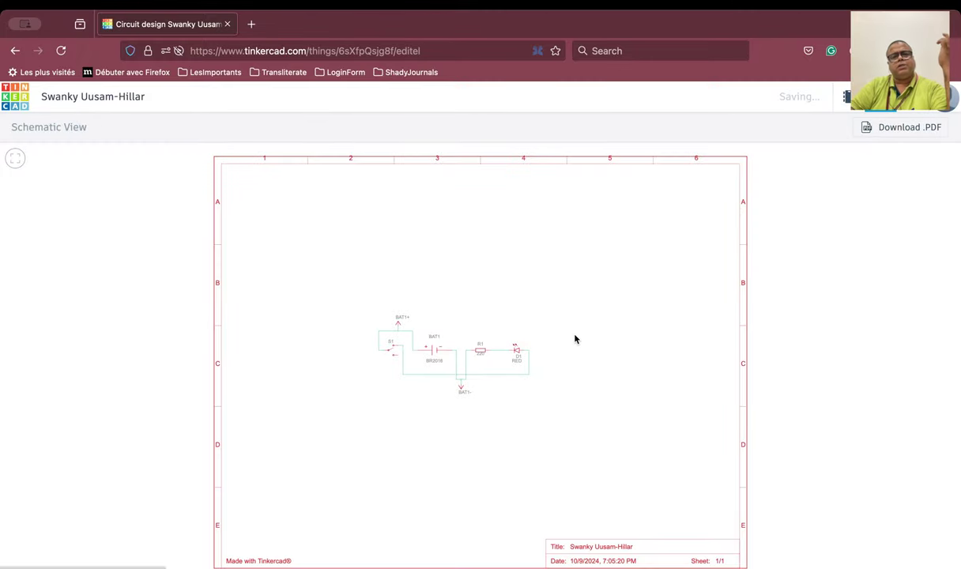
- Zoom in on the LED–resistor–switch–battery schematic, then return to the breadboard circuit view
scroll(575, 339, up, 3)
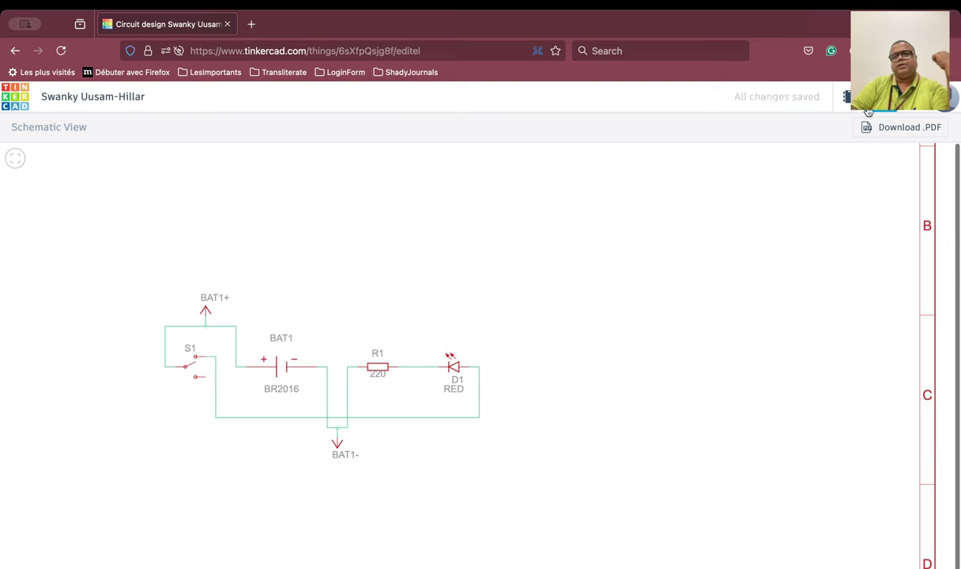
click(842, 96)
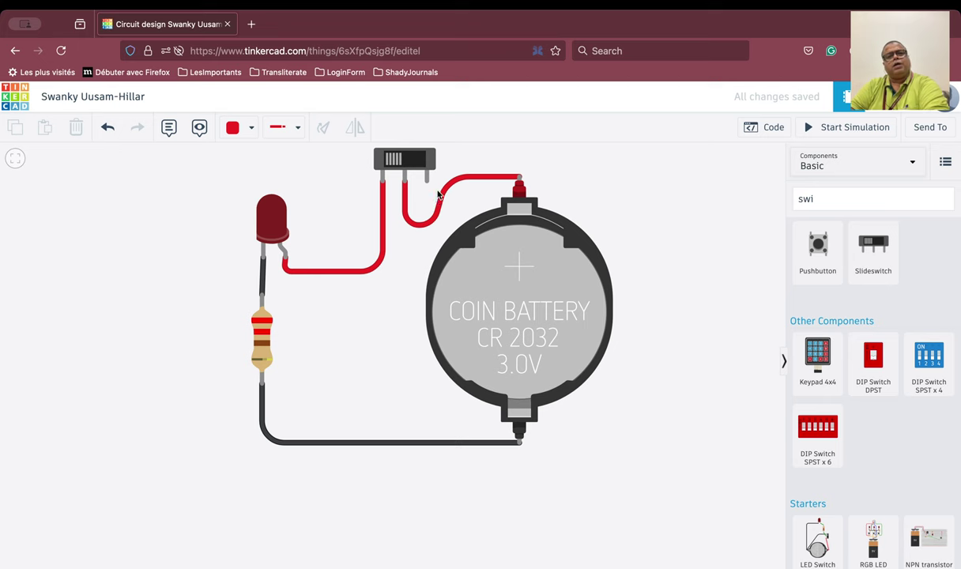
- Run the simulation and flip the slide switch off and on to confirm it controls the LED, then stop
click(845, 126)
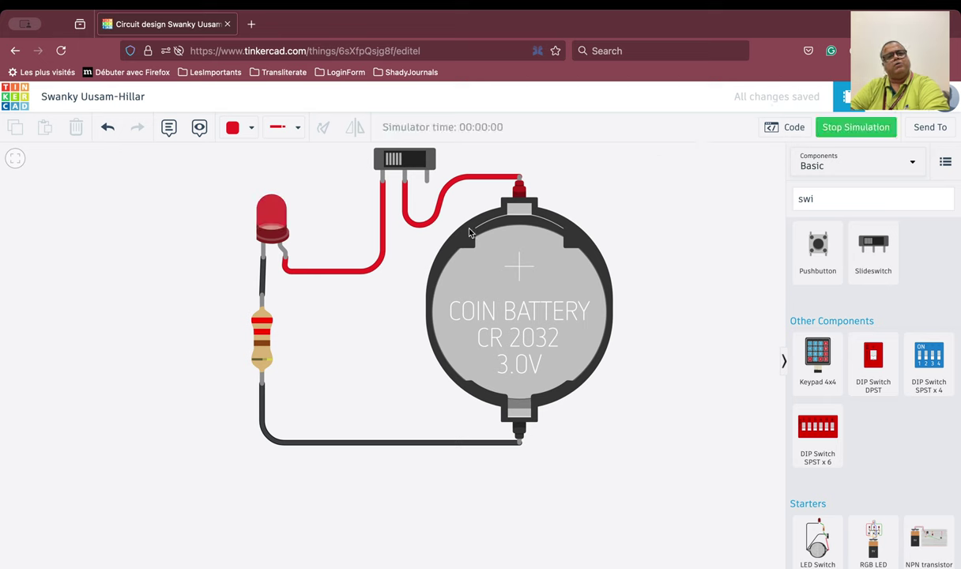
click(420, 160)
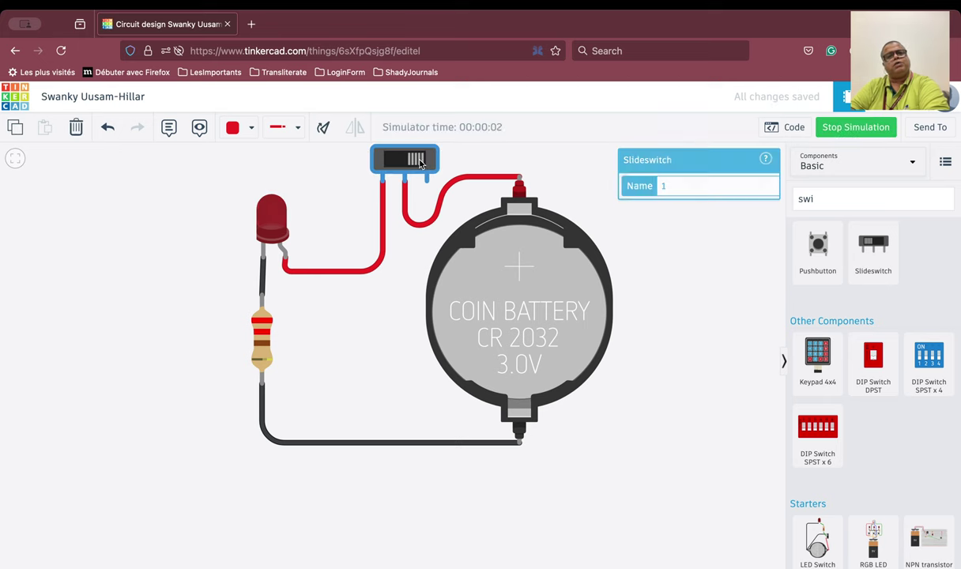
click(386, 169)
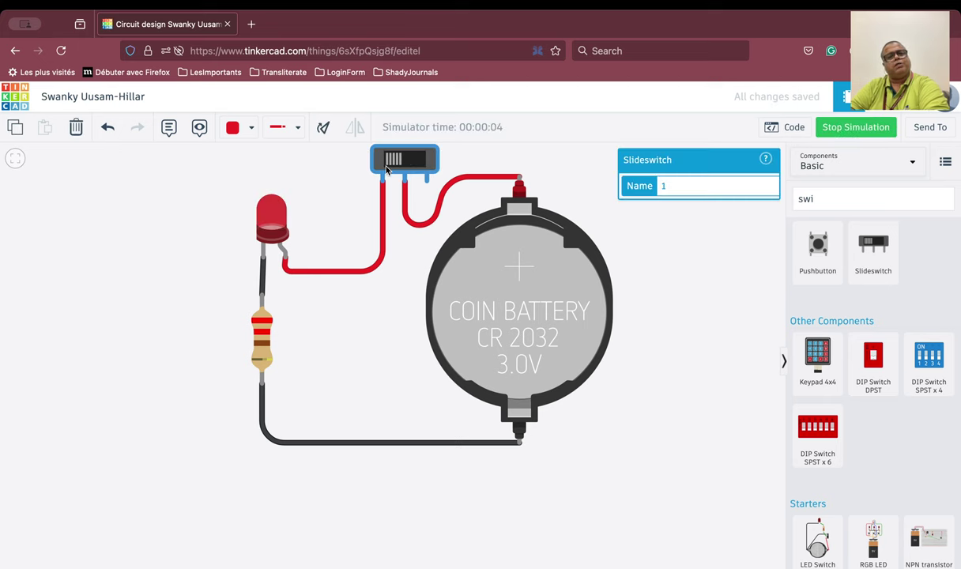
click(412, 167)
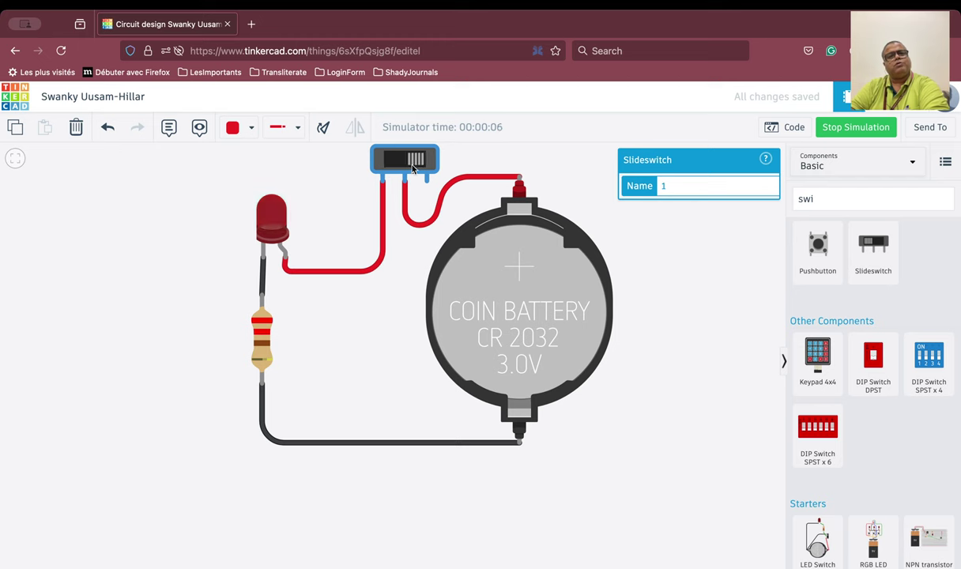
click(395, 162)
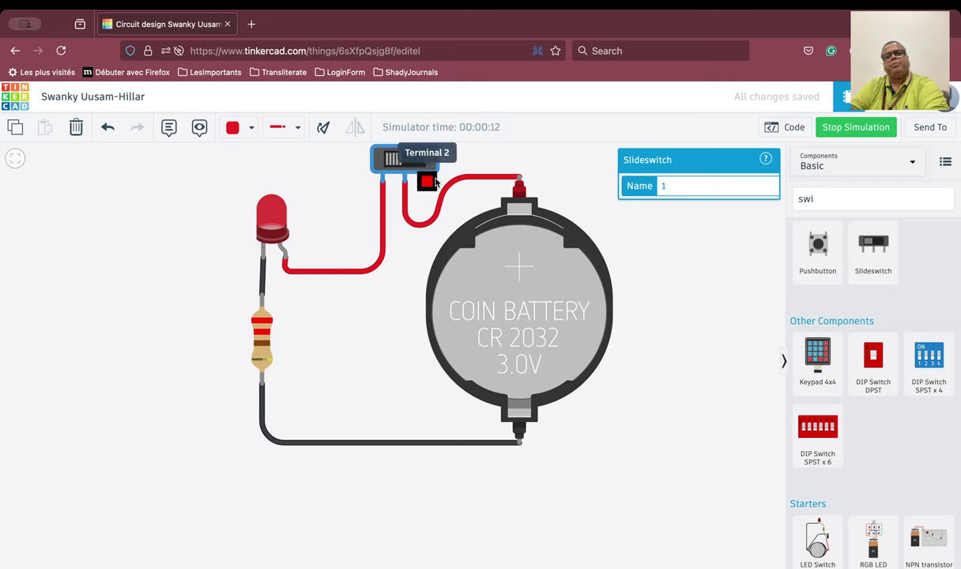
click(858, 128)
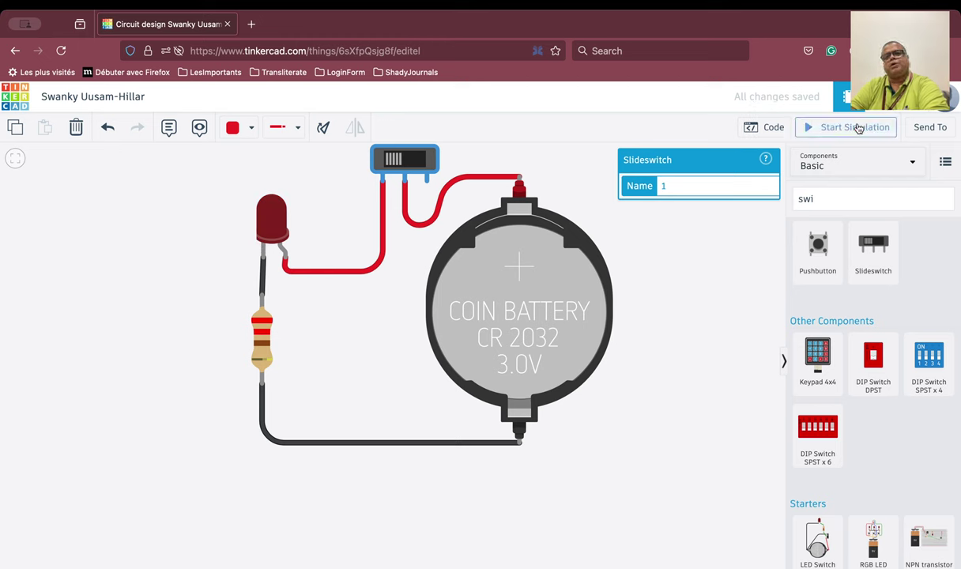
- Change the resistor from 220 Ω to 100 Ω and run the simulation again
click(259, 342)
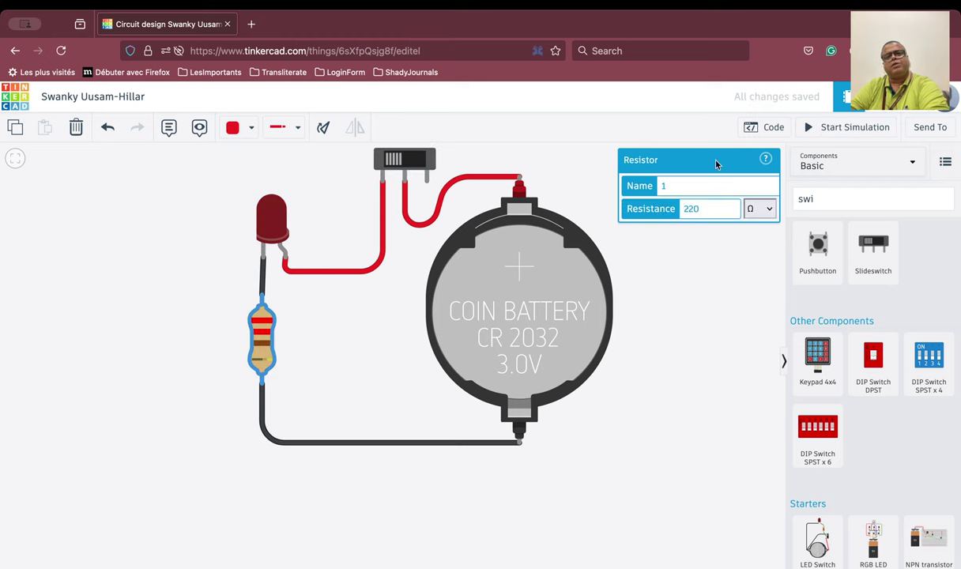
double_click(718, 211)
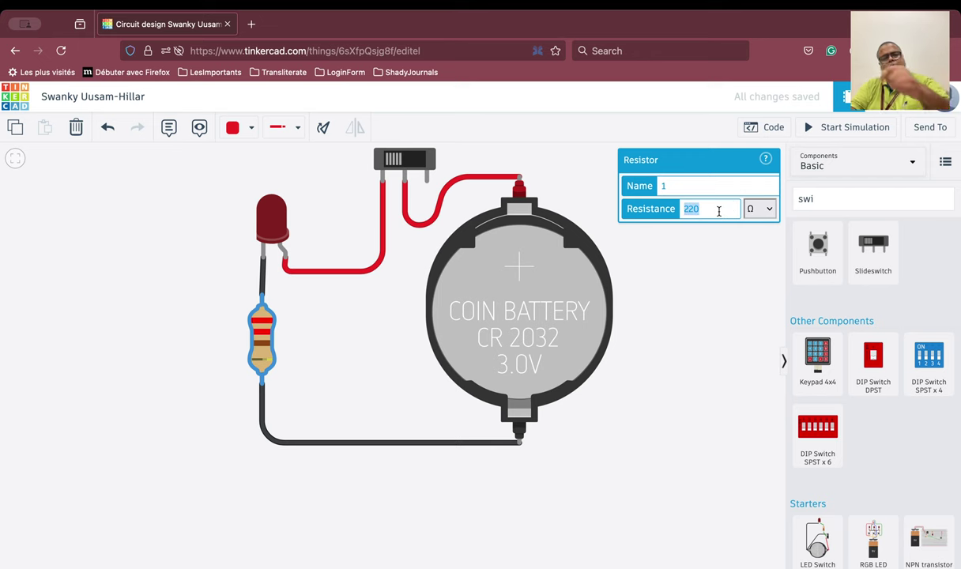
text(100)
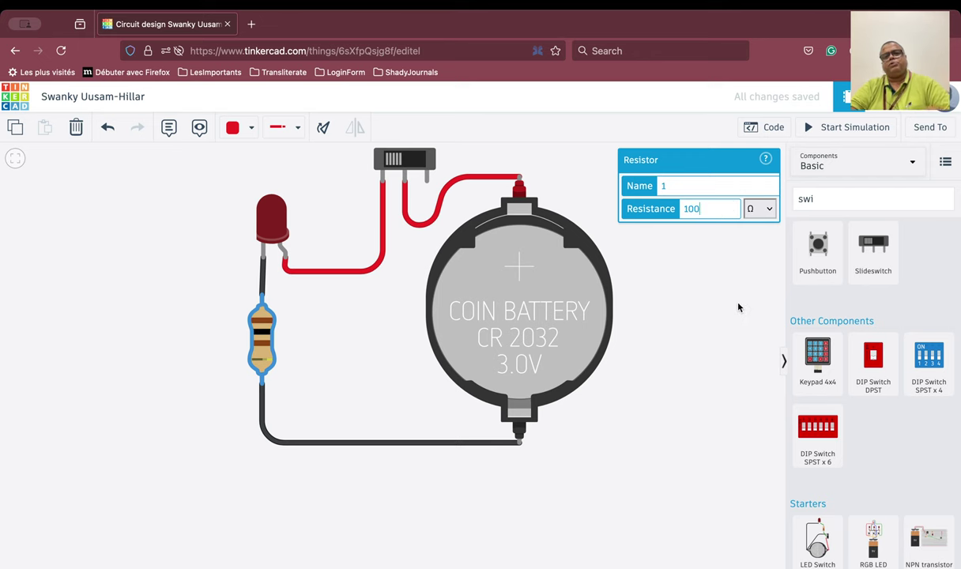
click(738, 322)
click(805, 131)
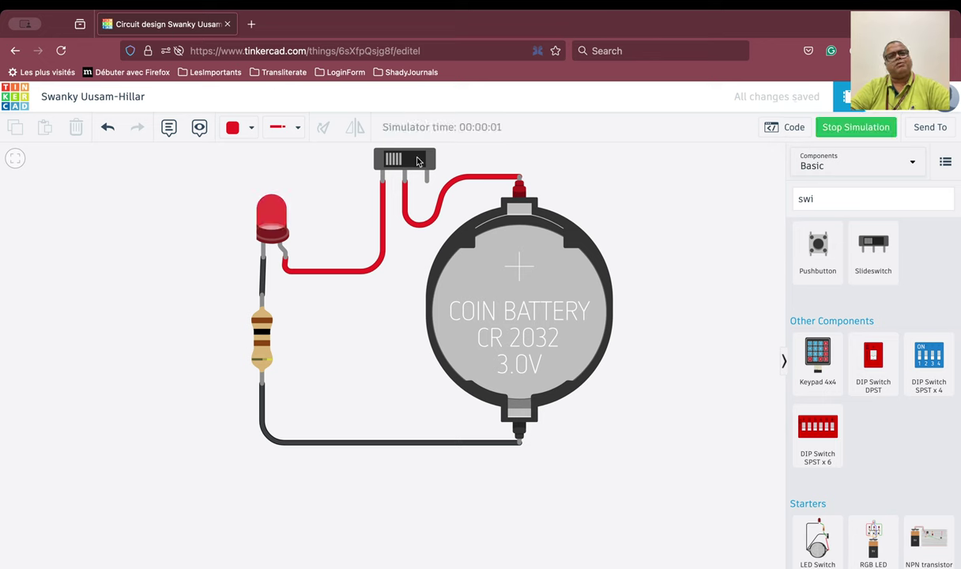